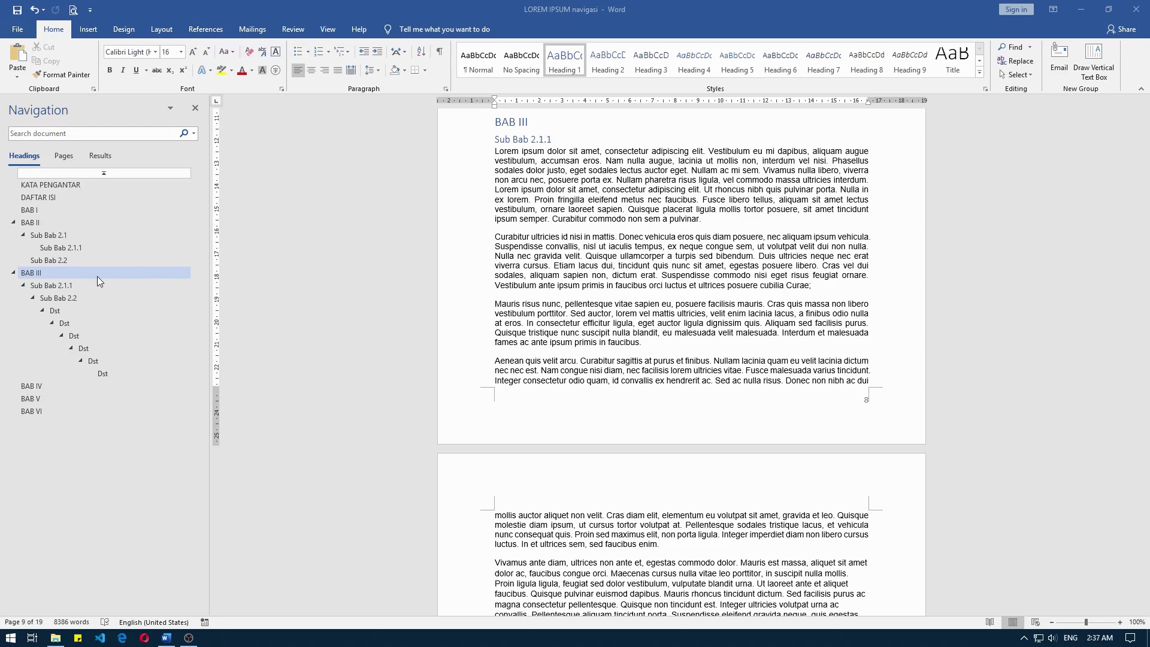
- Undo the last change, then use Collapse All from BAB III's menu to show only BAB I–BAB VI
key(ctrl+z)
right_click(97, 276)
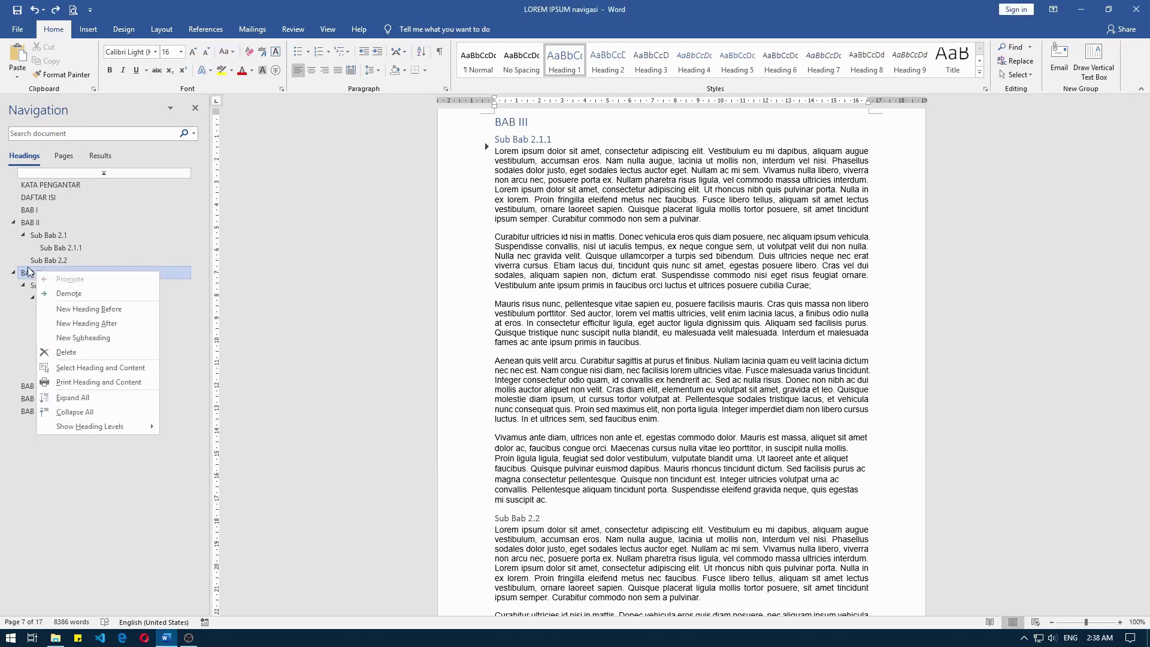
click(29, 273)
right_click(29, 272)
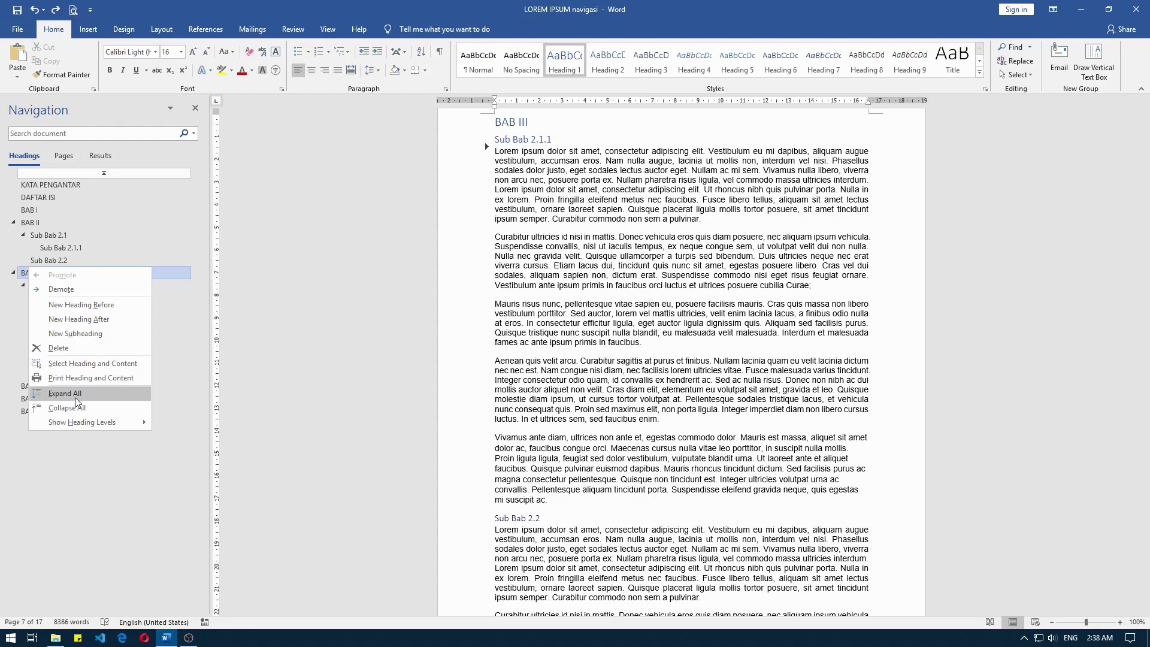
click(82, 408)
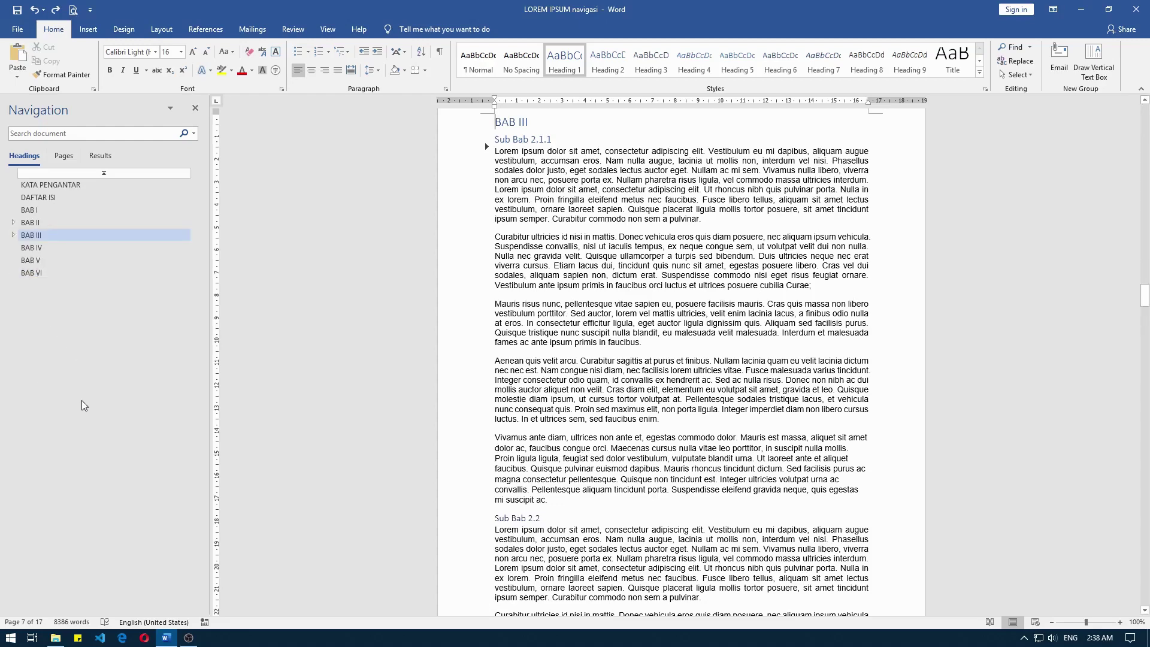
- Expand all headings, then look through the BAB V, Dst and BAB IV heading menus without choosing anything
right_click(74, 241)
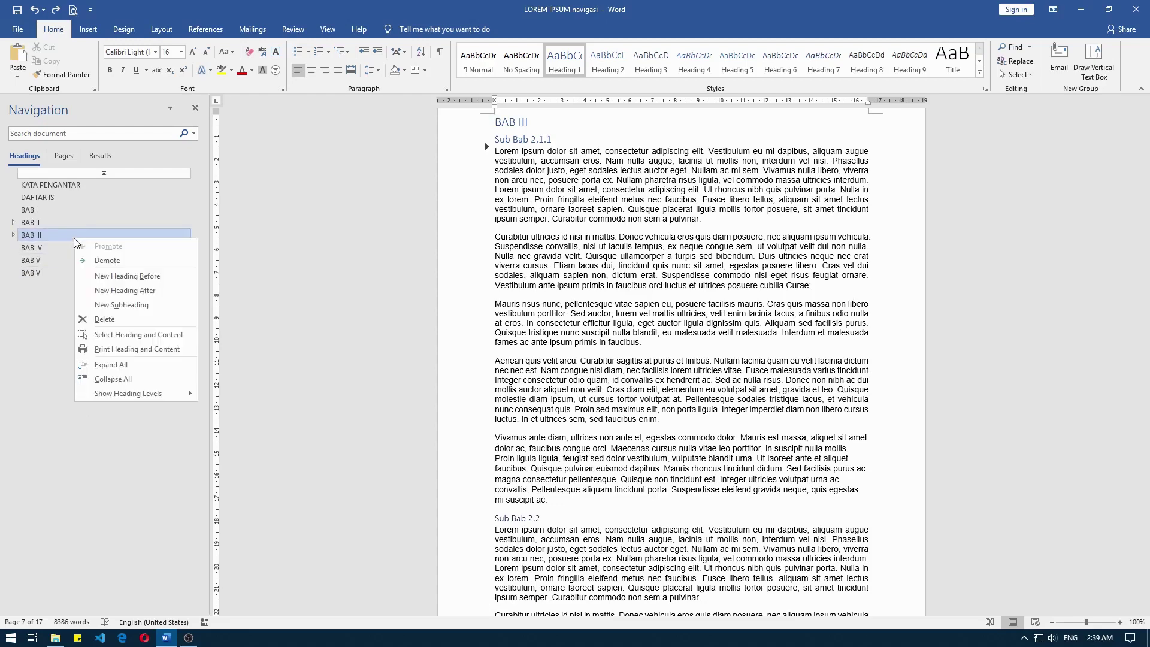
click(129, 365)
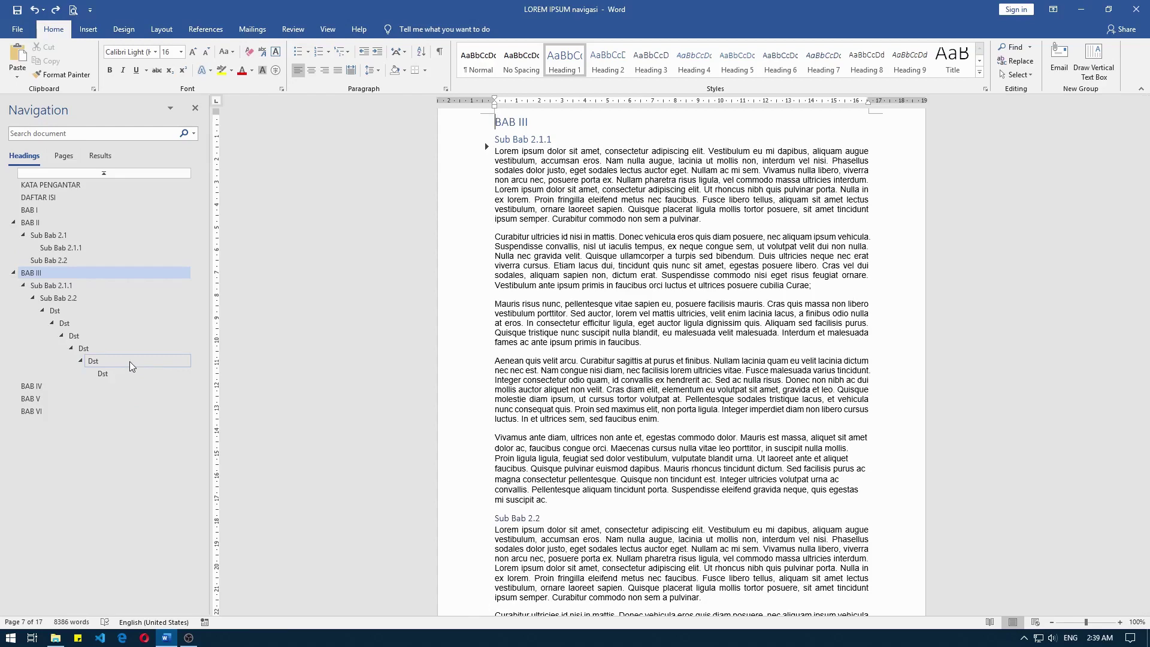
right_click(92, 274)
right_click(44, 397)
right_click(98, 350)
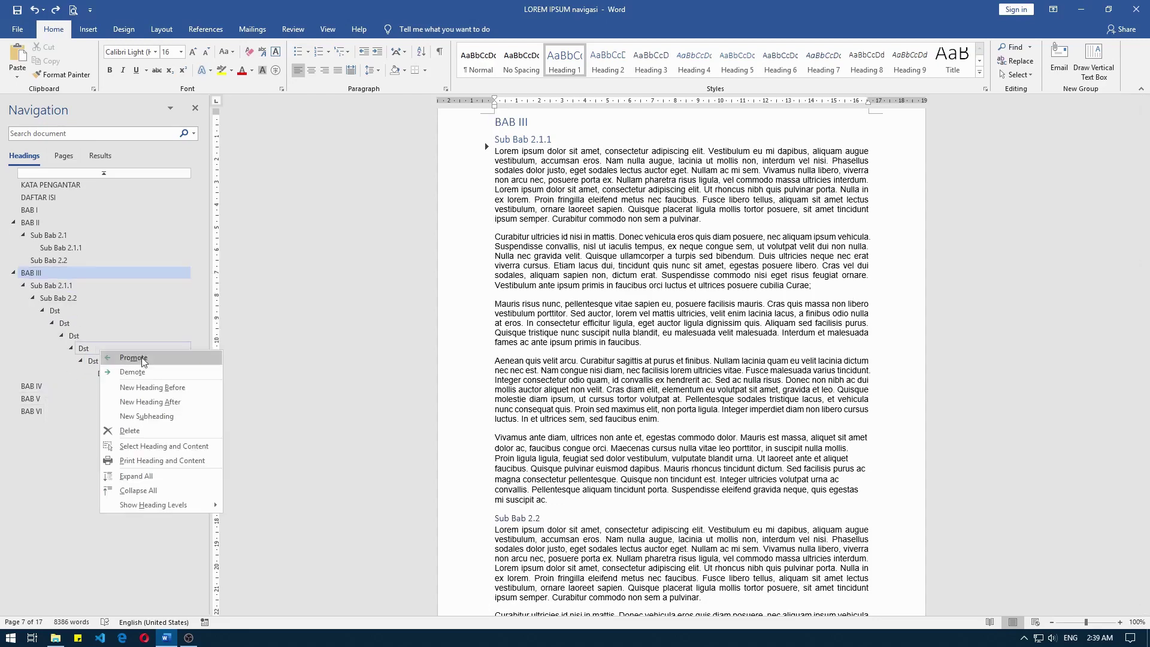
click(48, 395)
right_click(77, 389)
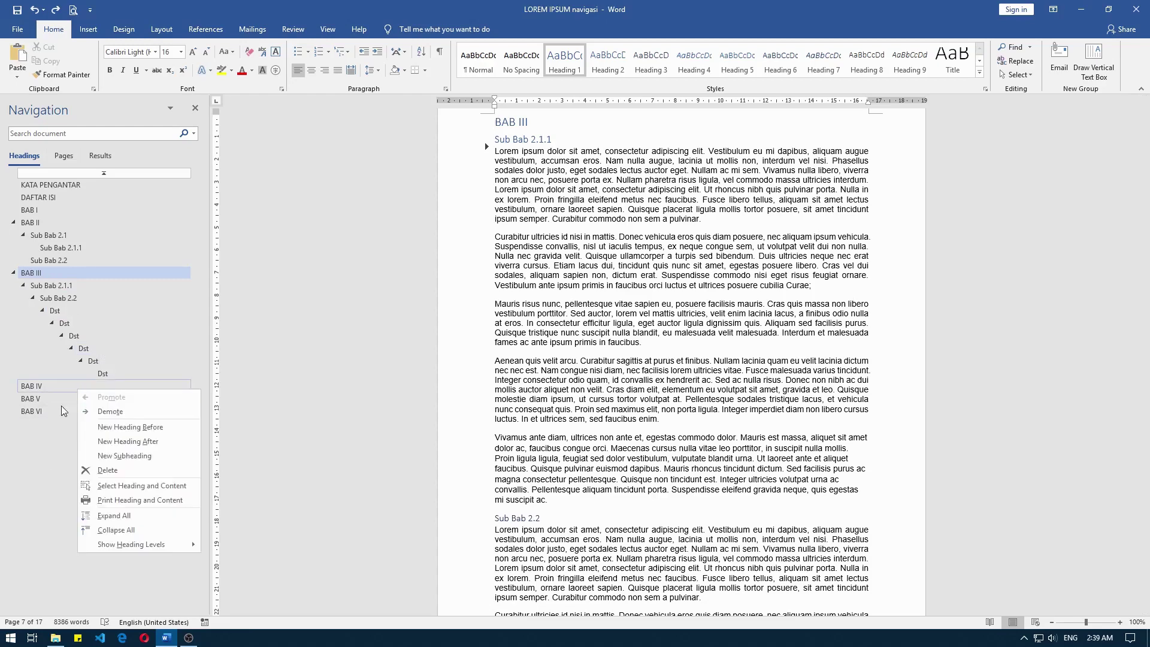
key(Escape)
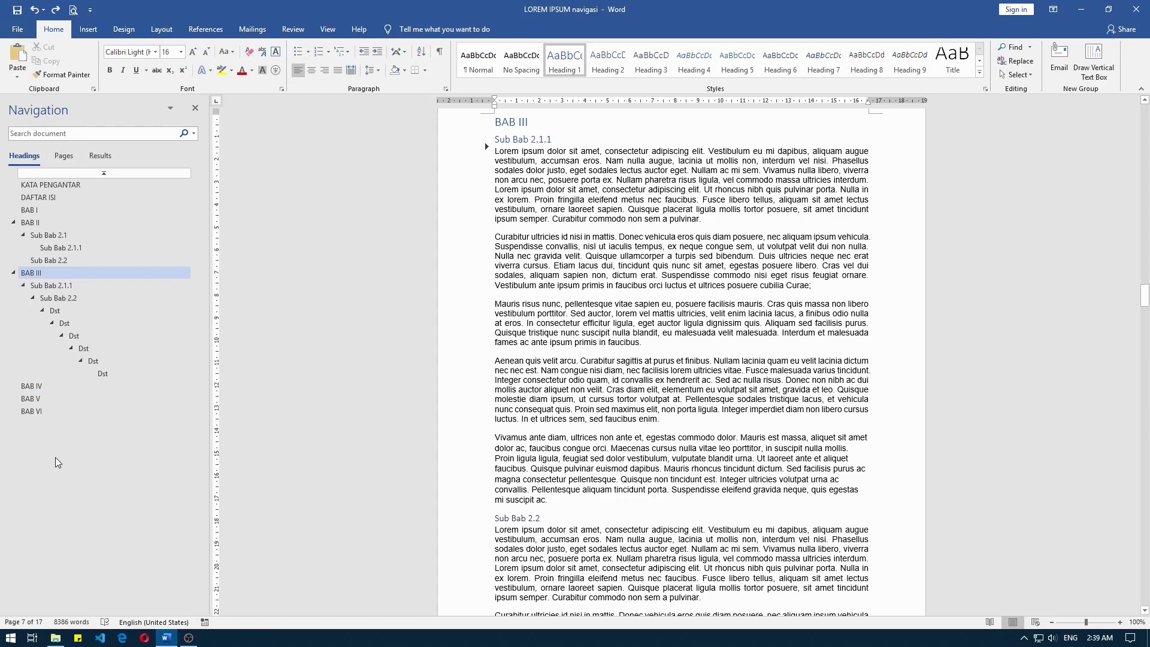
- Jump to Sub Bab 2.1.1, then to the deepest Dst heading just above BAB IV
right_click(44, 399)
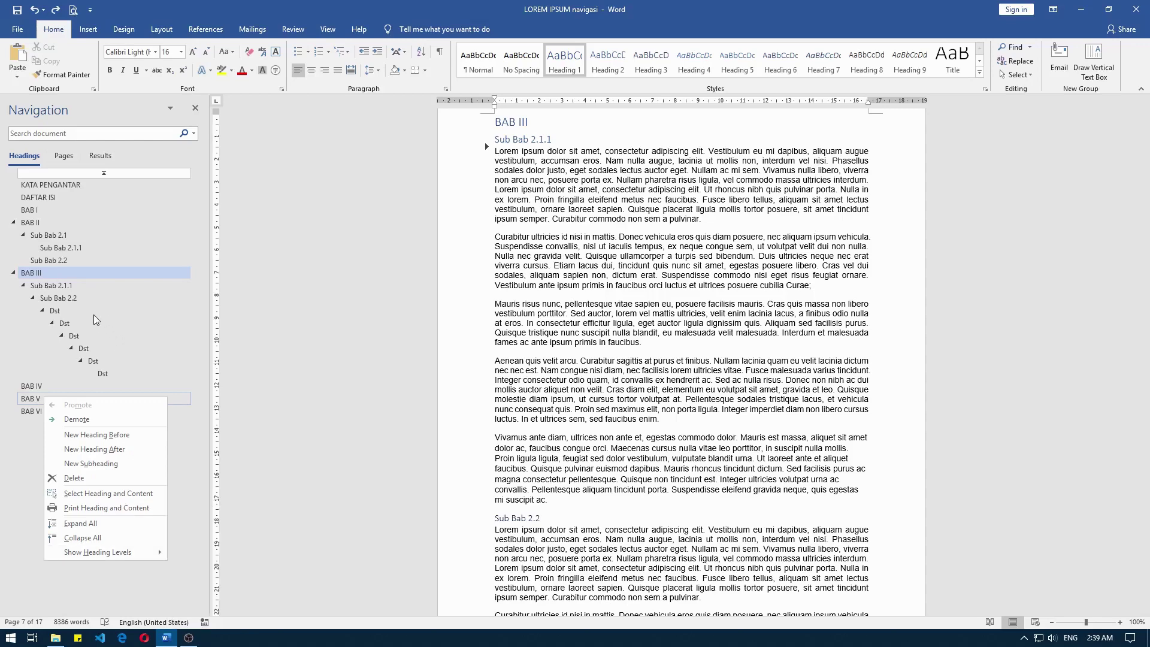
click(82, 289)
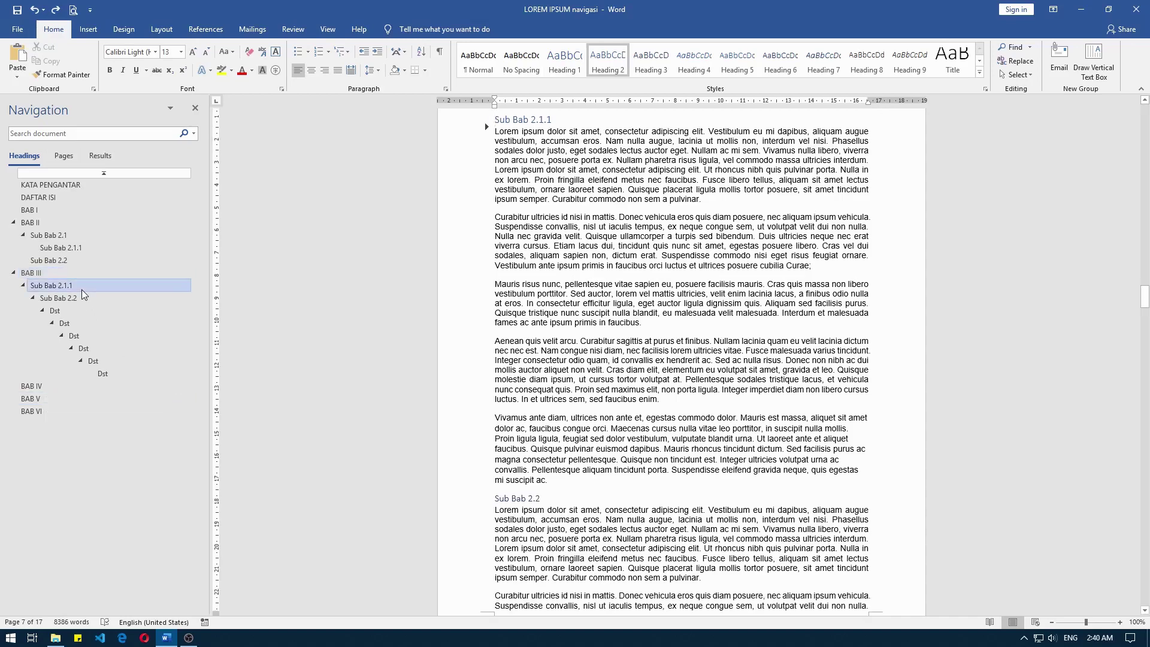
click(124, 368)
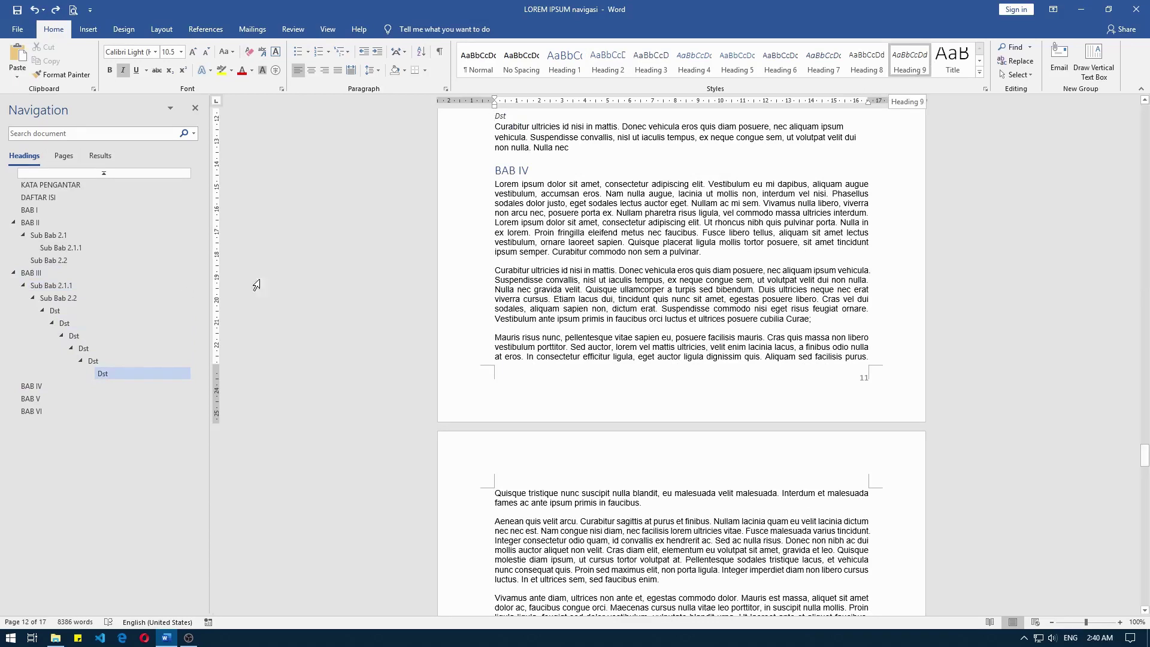
right_click(106, 375)
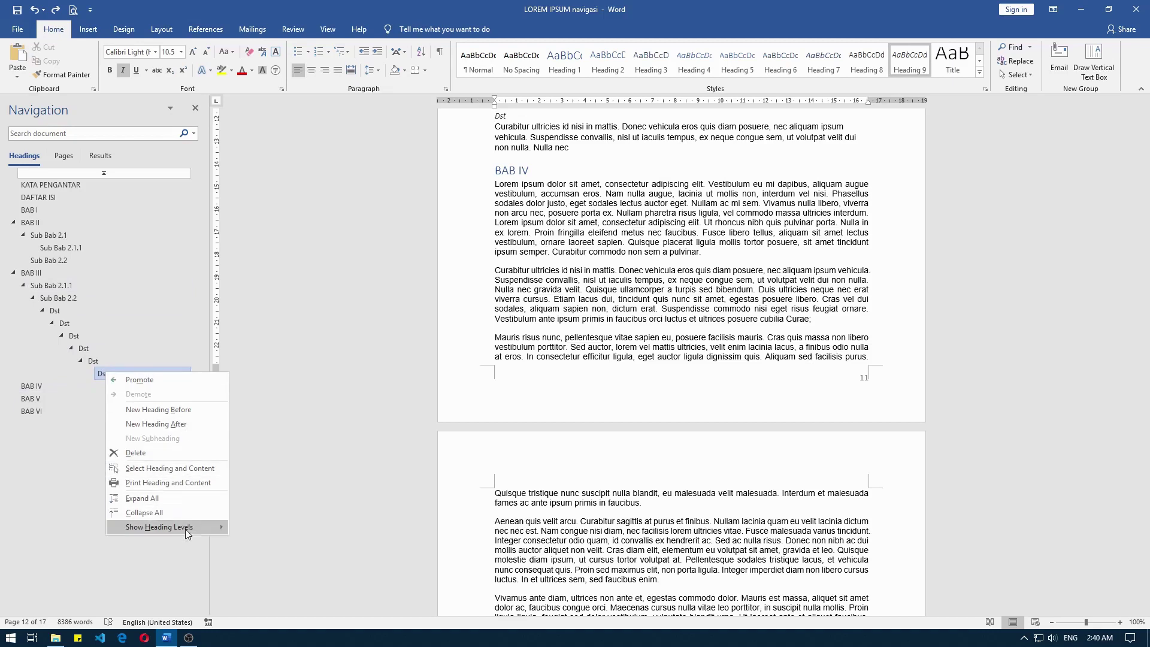
mouse_move(162, 526)
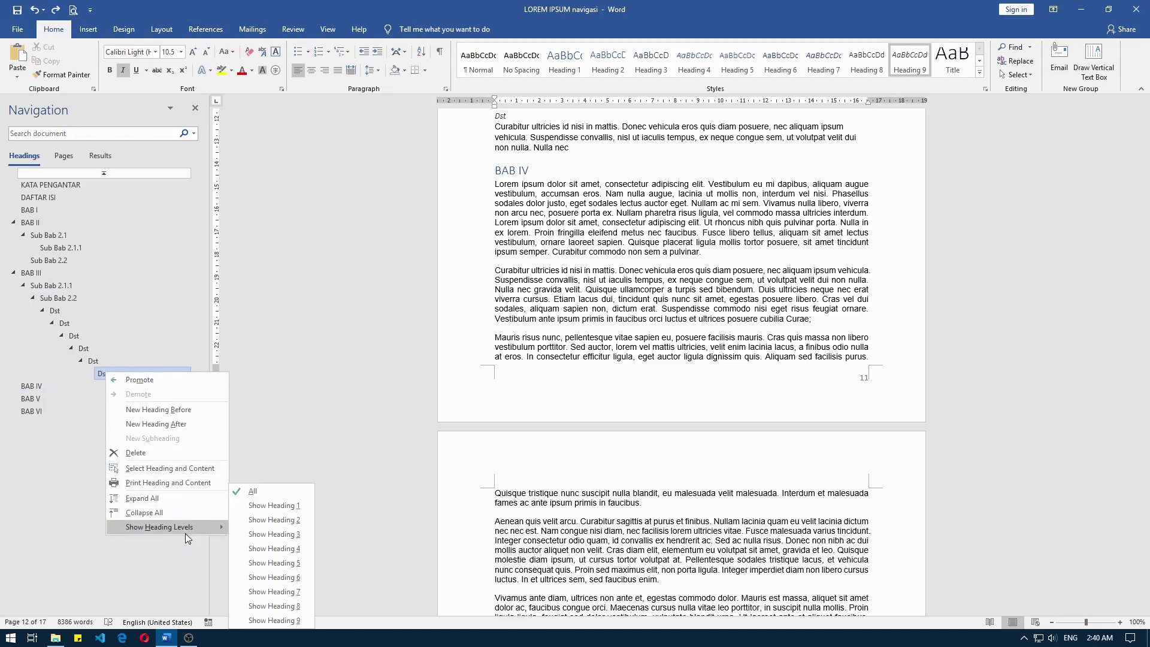
- Show only heading levels 1–2, then levels down to 7, and jump to the level-7 Dst
click(273, 520)
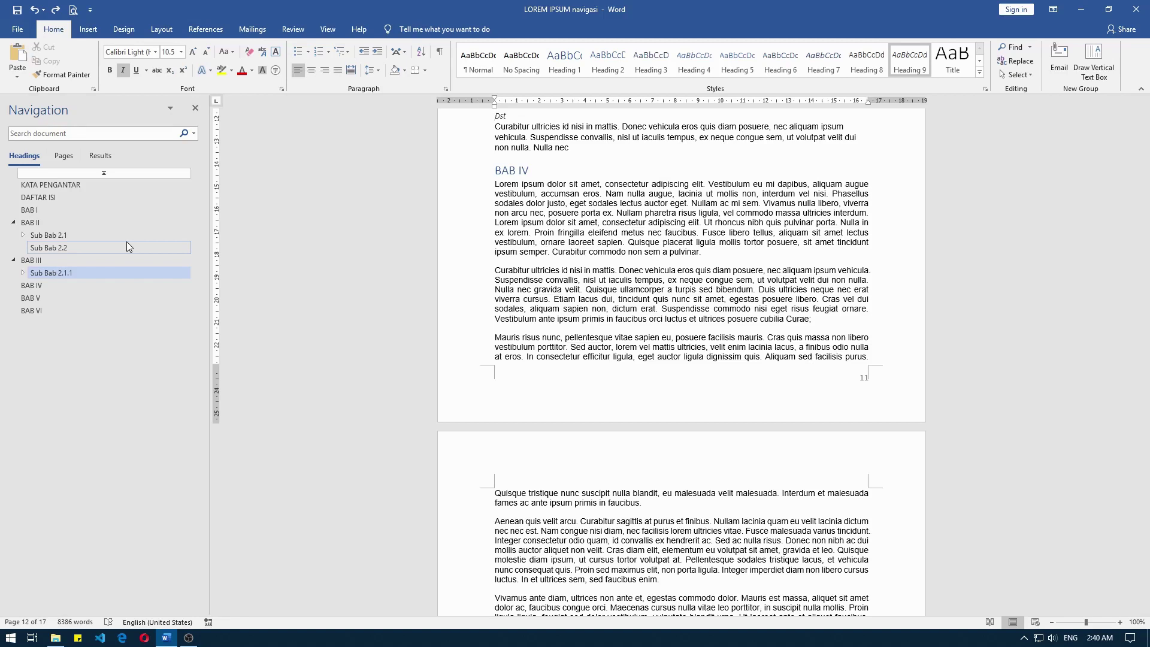
right_click(127, 245)
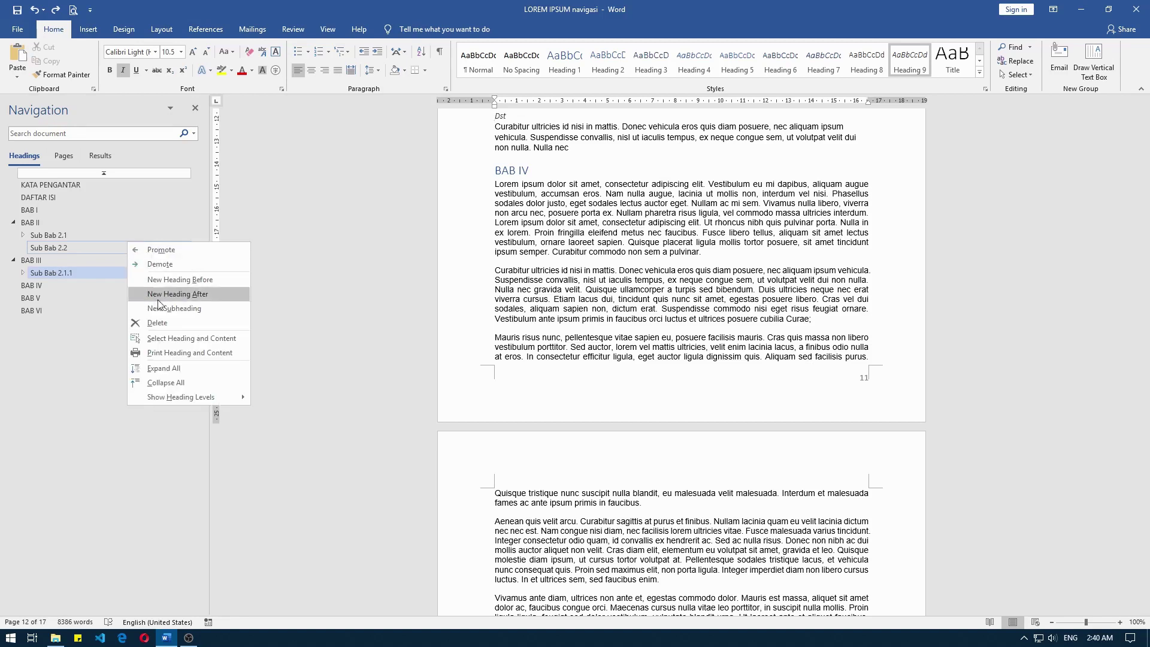
mouse_move(181, 397)
click(282, 499)
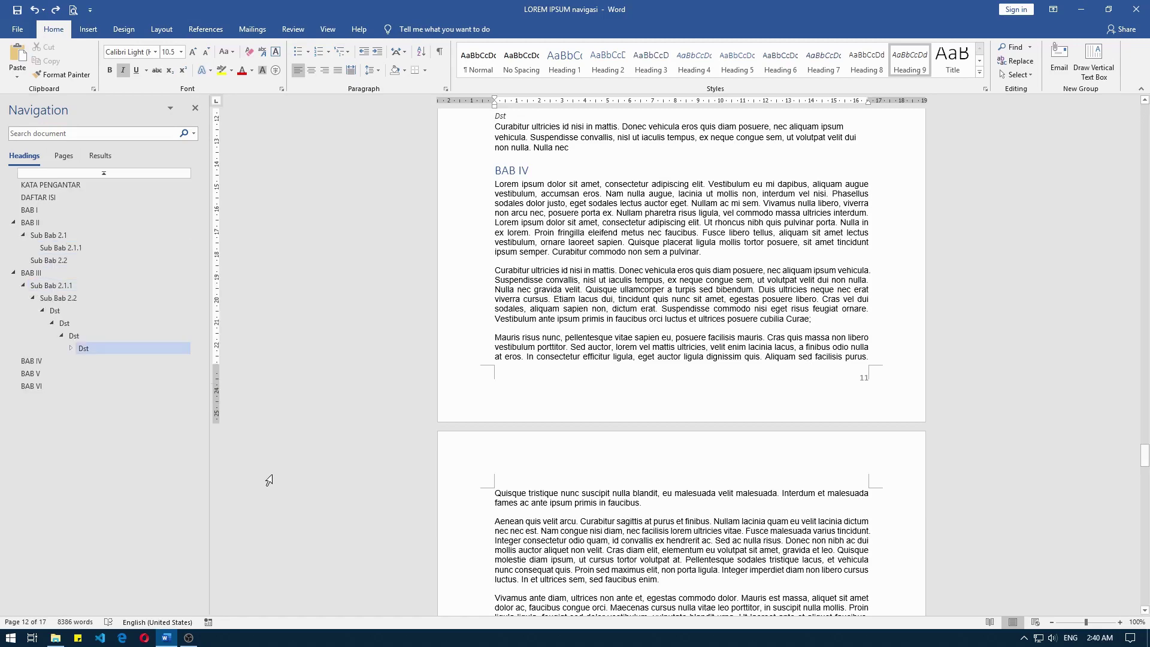
click(114, 350)
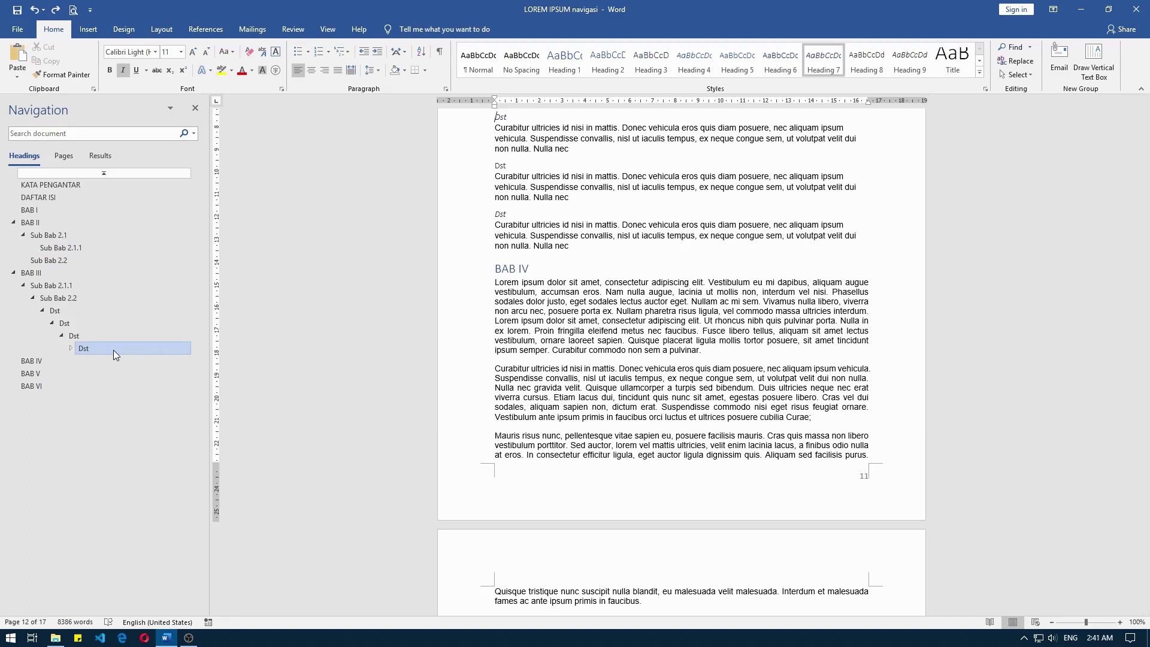
- Expand the nested Dst headings to levels 8 and 9, then collapse them and jump to BAB IV
click(70, 347)
click(109, 362)
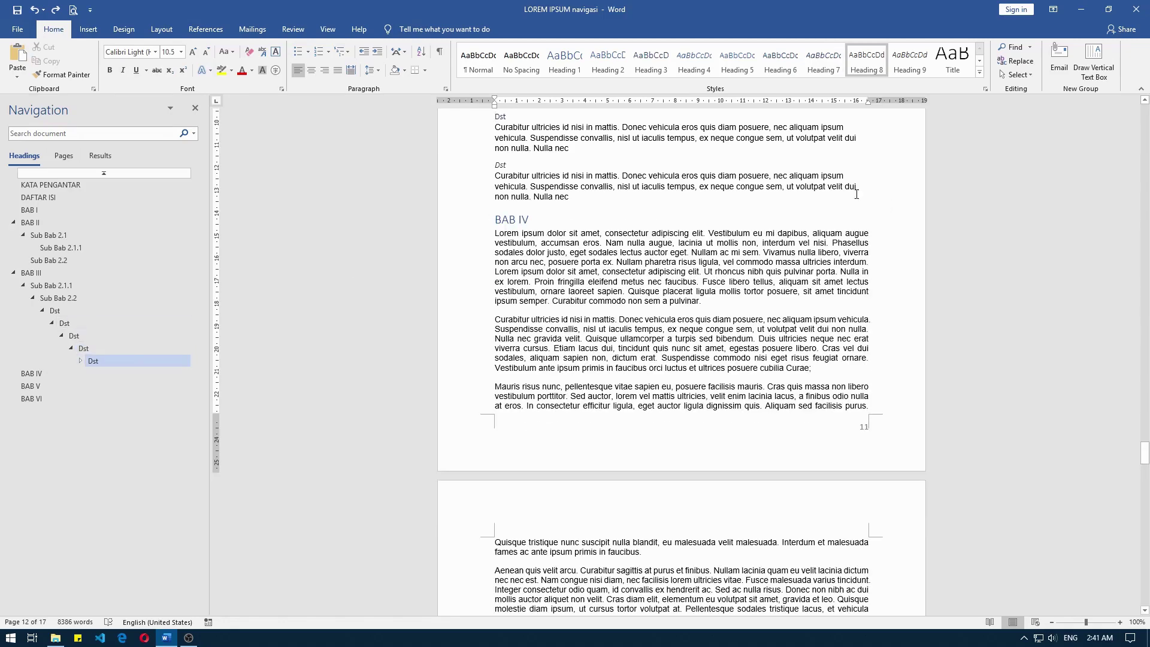
click(80, 360)
click(120, 373)
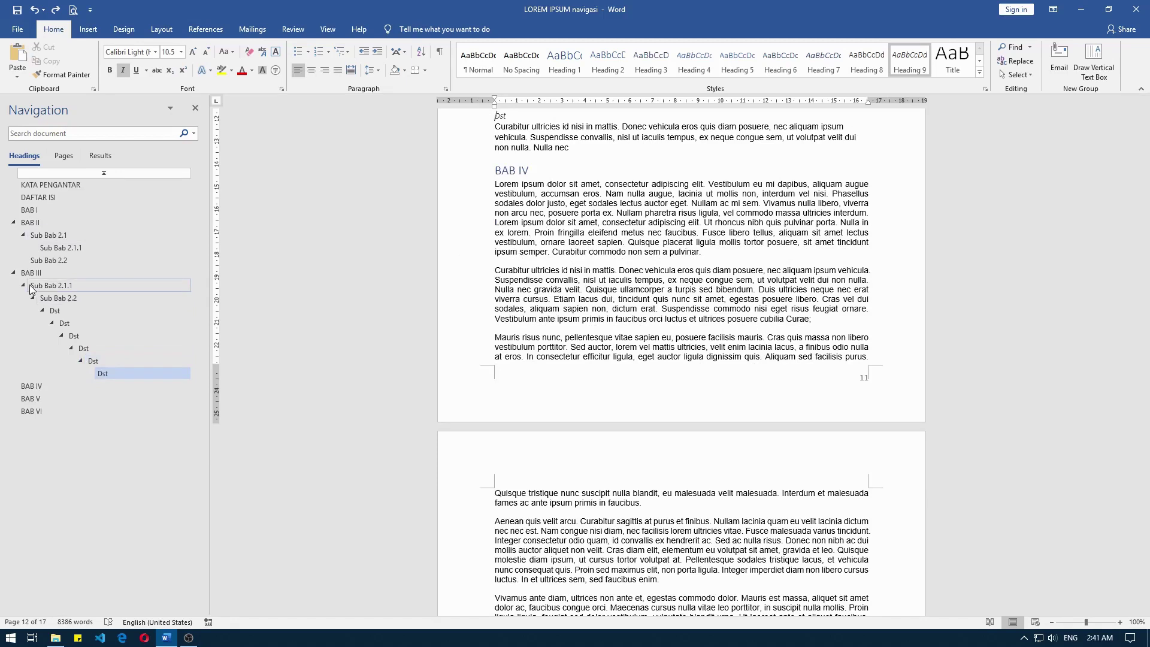
click(52, 323)
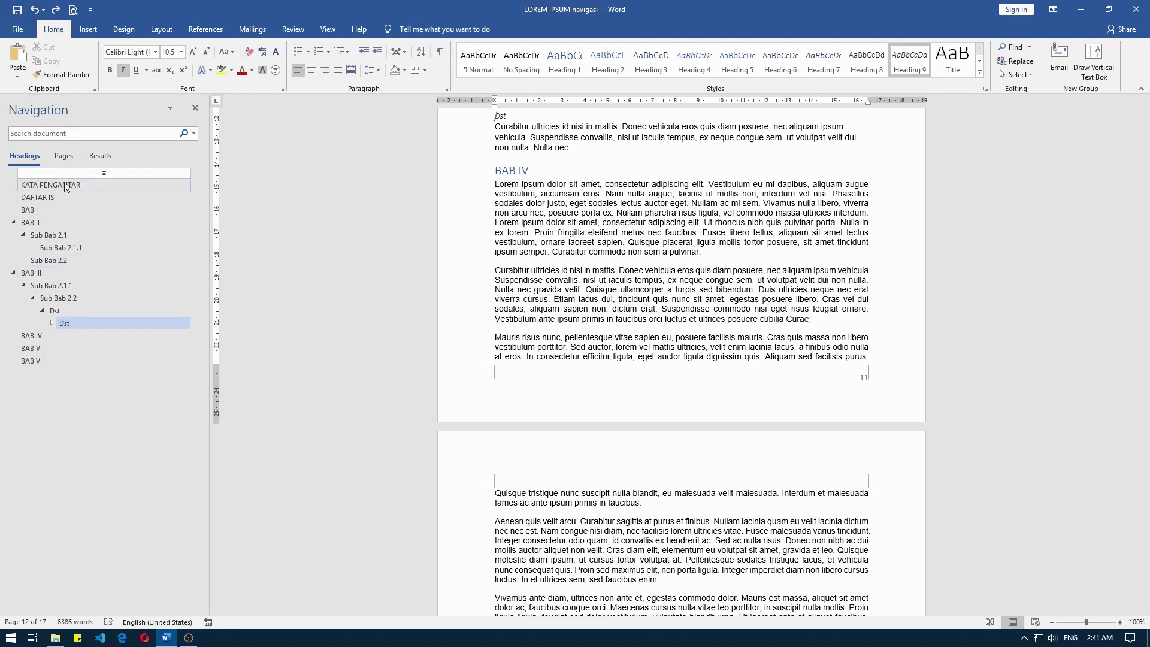
click(174, 334)
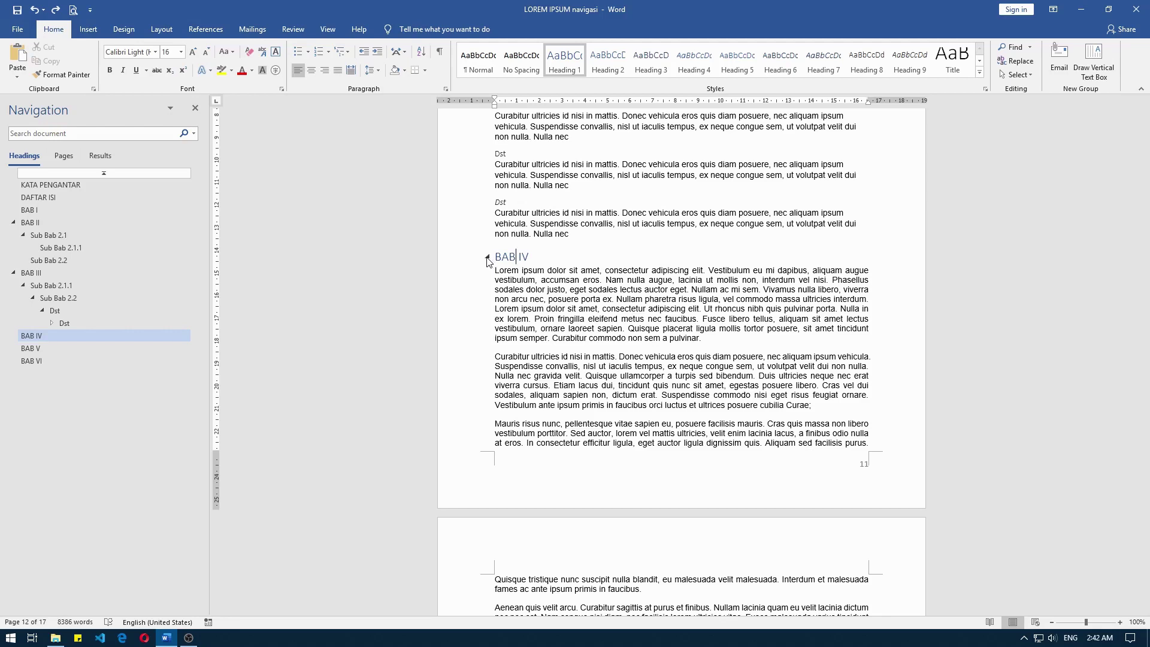
- Collapse BAB IV's body text so BAB V follows directly, then jump to BAB I
click(488, 257)
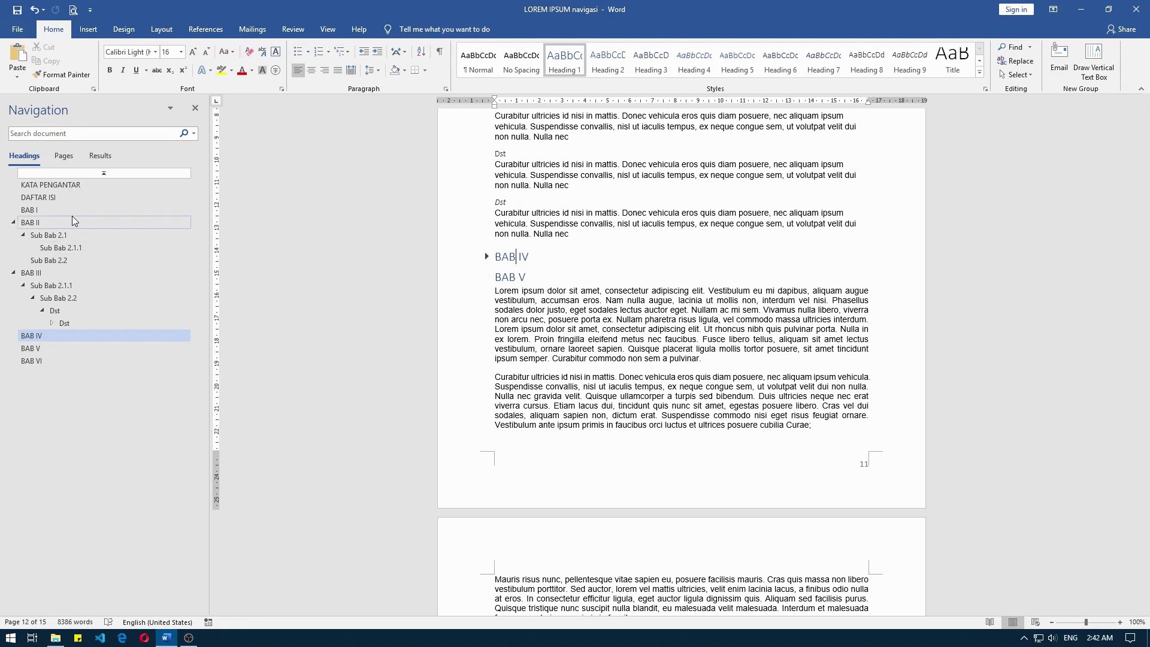
click(31, 211)
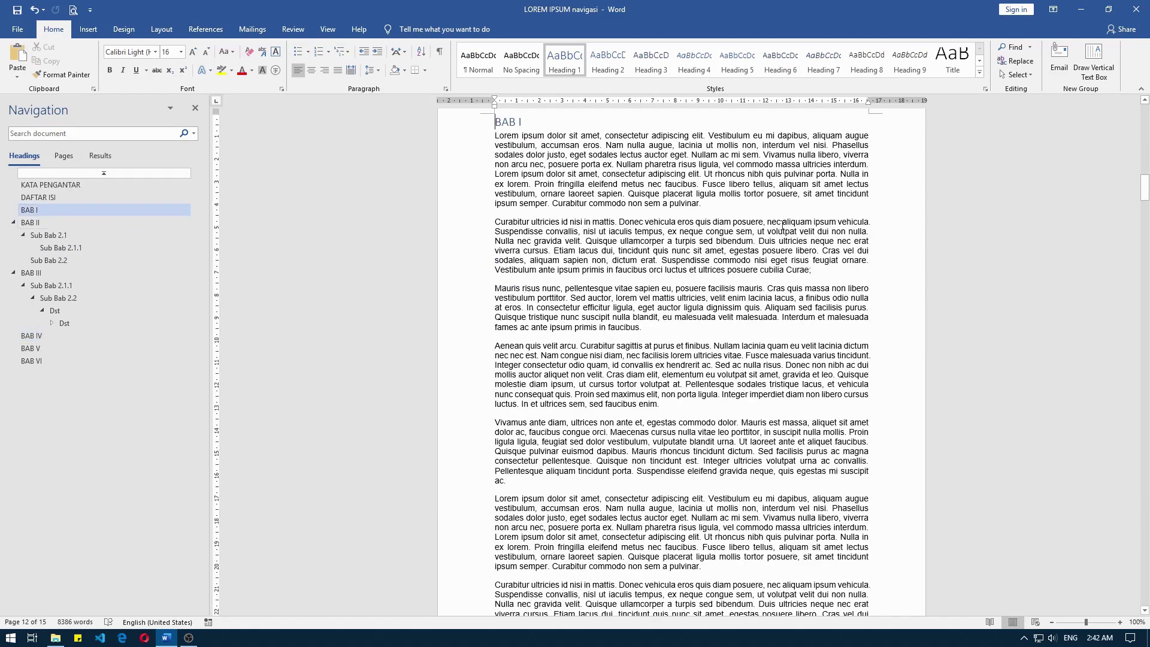
- Scroll through the BAB I text down to the BAB II heading
click(608, 175)
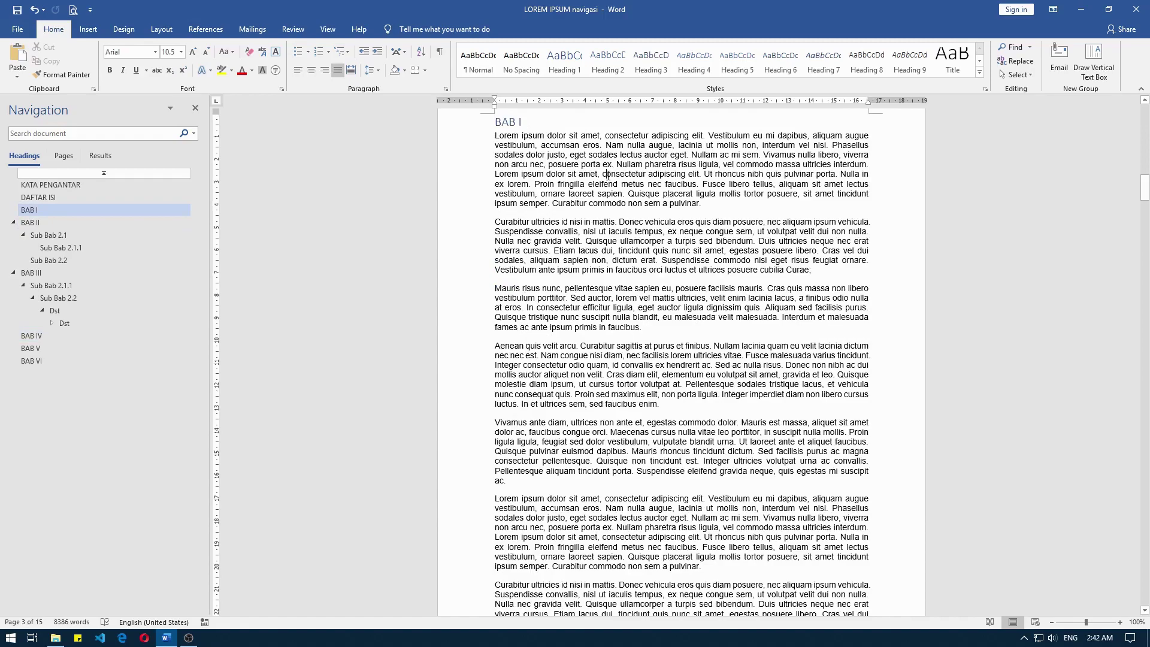
scroll(609, 180, down, 10)
scroll(607, 189, down, 5)
scroll(606, 198, down, 5)
scroll(605, 204, down, 5)
scroll(605, 212, down, 6)
scroll(599, 227, down, 6)
scroll(575, 263, down, 6)
scroll(557, 305, down, 6)
scroll(531, 350, down, 5)
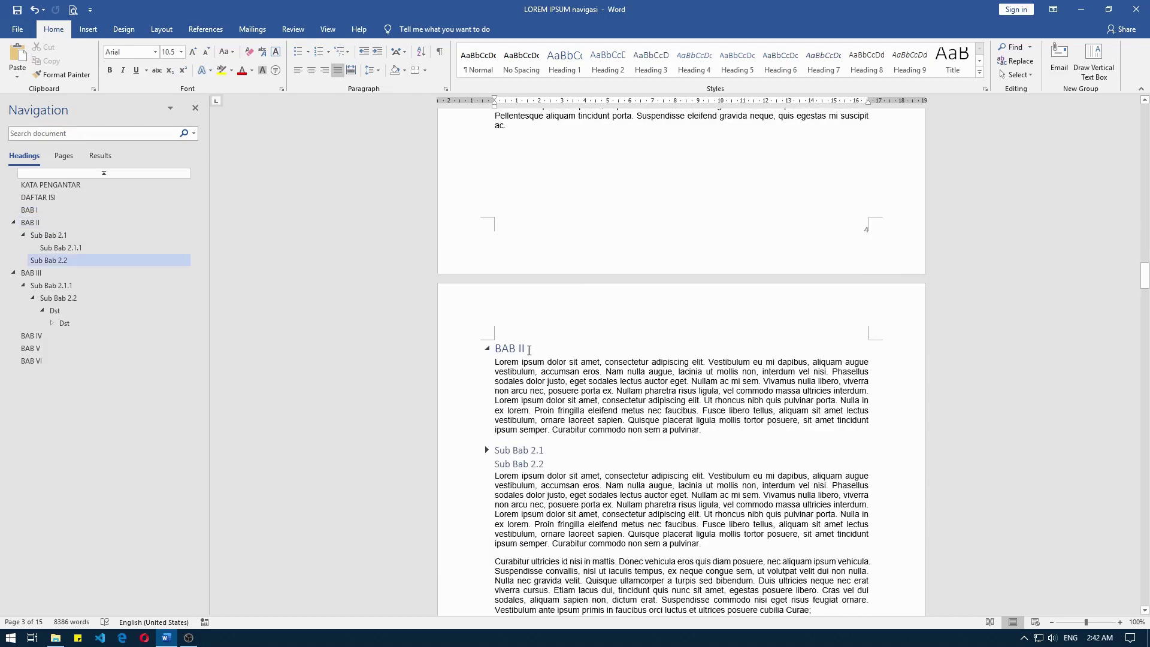
click(531, 349)
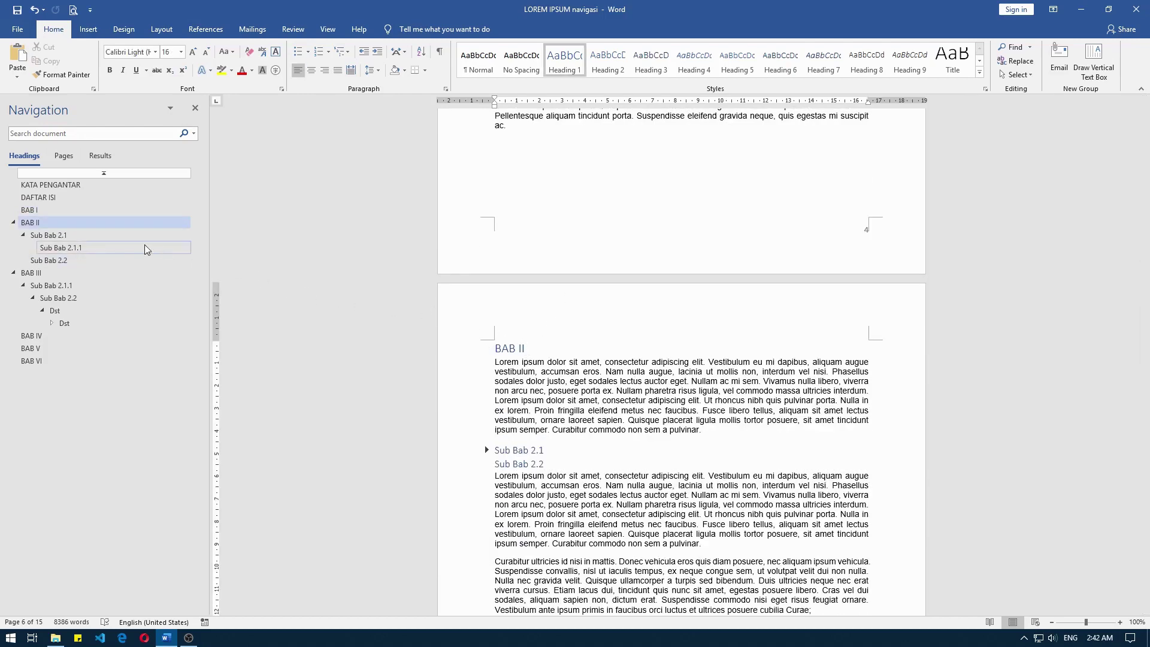
- Collapse BAB I to its heading, then jump to the last Dst subsection
click(41, 212)
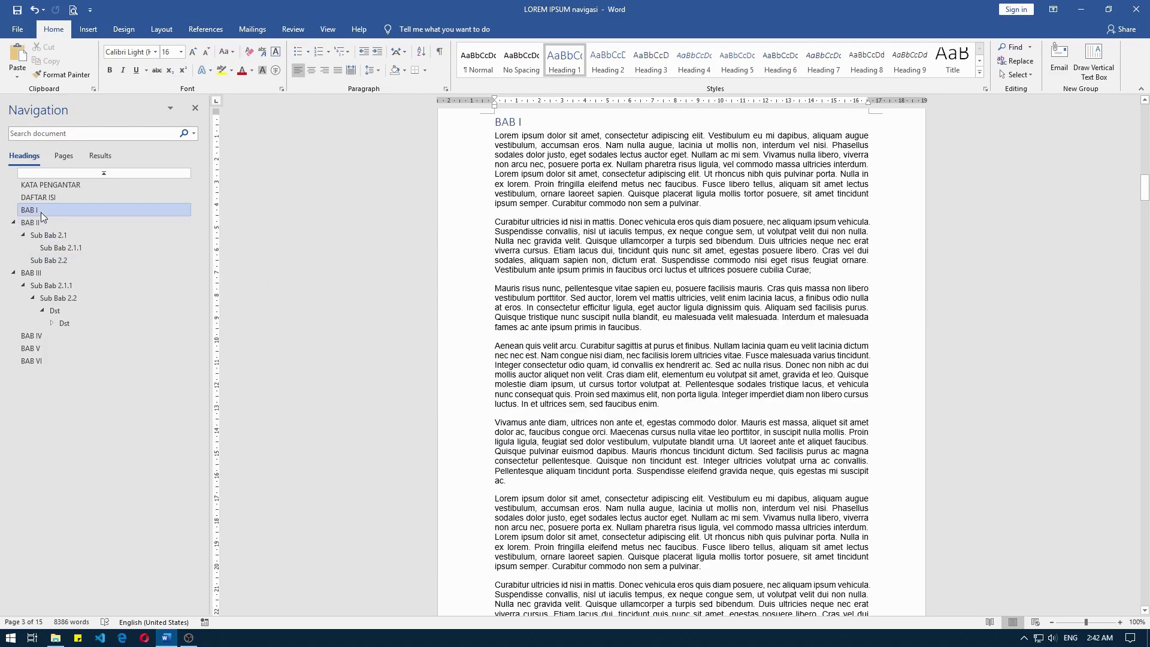
click(489, 122)
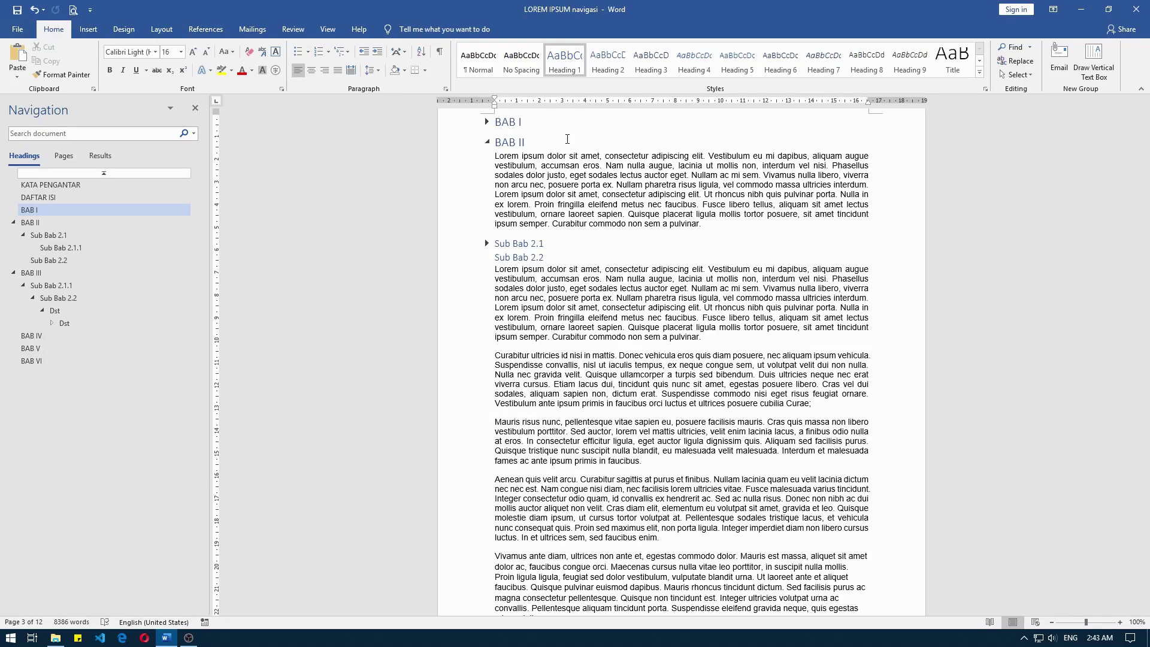
click(549, 145)
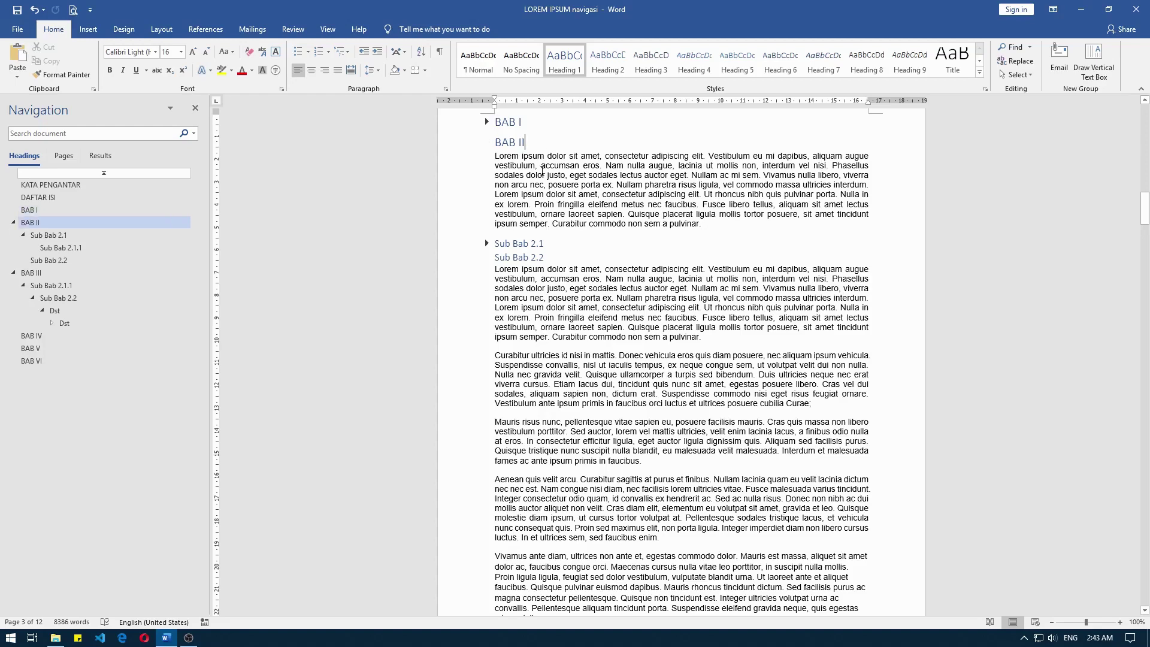
click(85, 320)
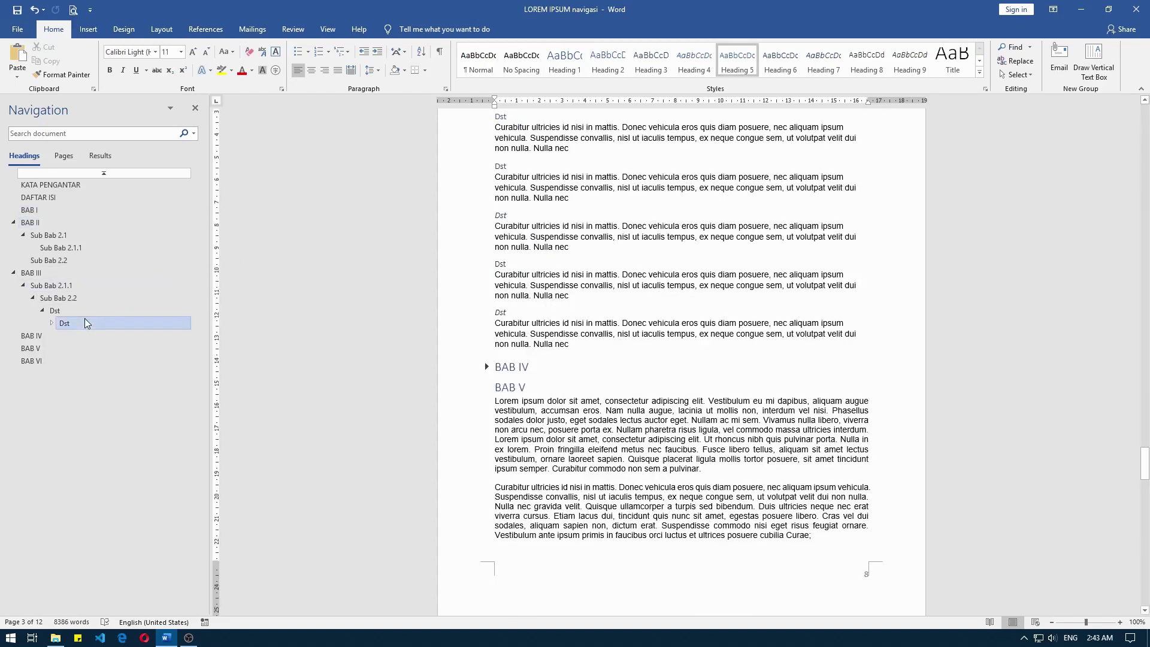
- Collapse the last Dst heading and the Dst above it, bringing the document to 11 pages
scroll(524, 261, up, 2)
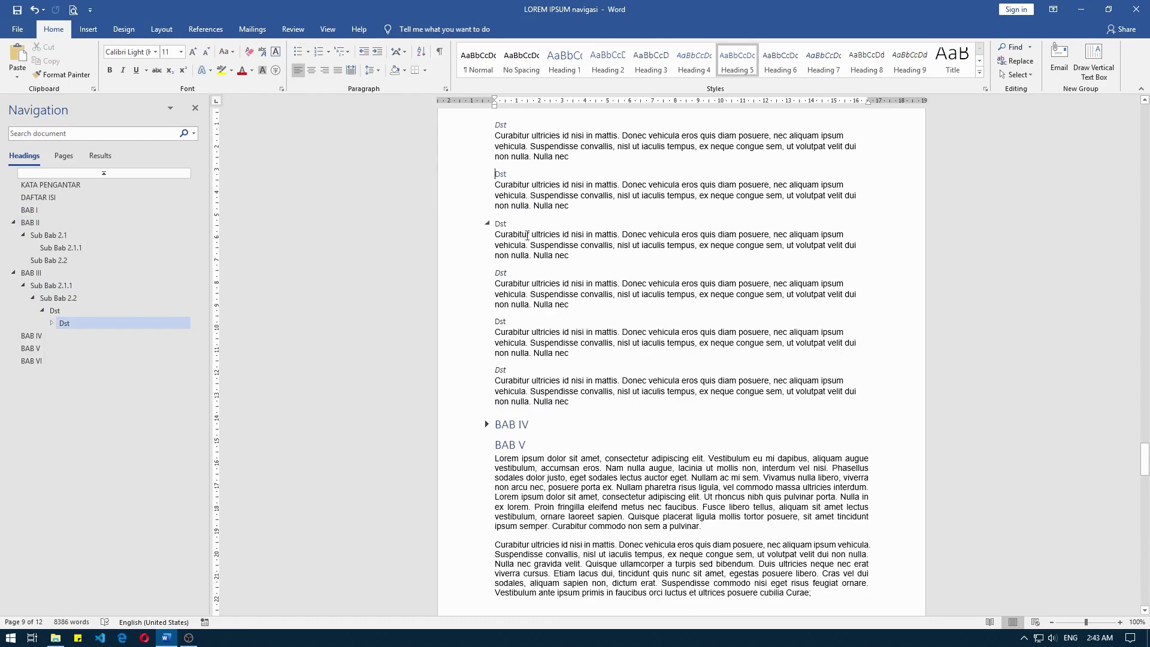
mouse_move(501, 223)
click(516, 371)
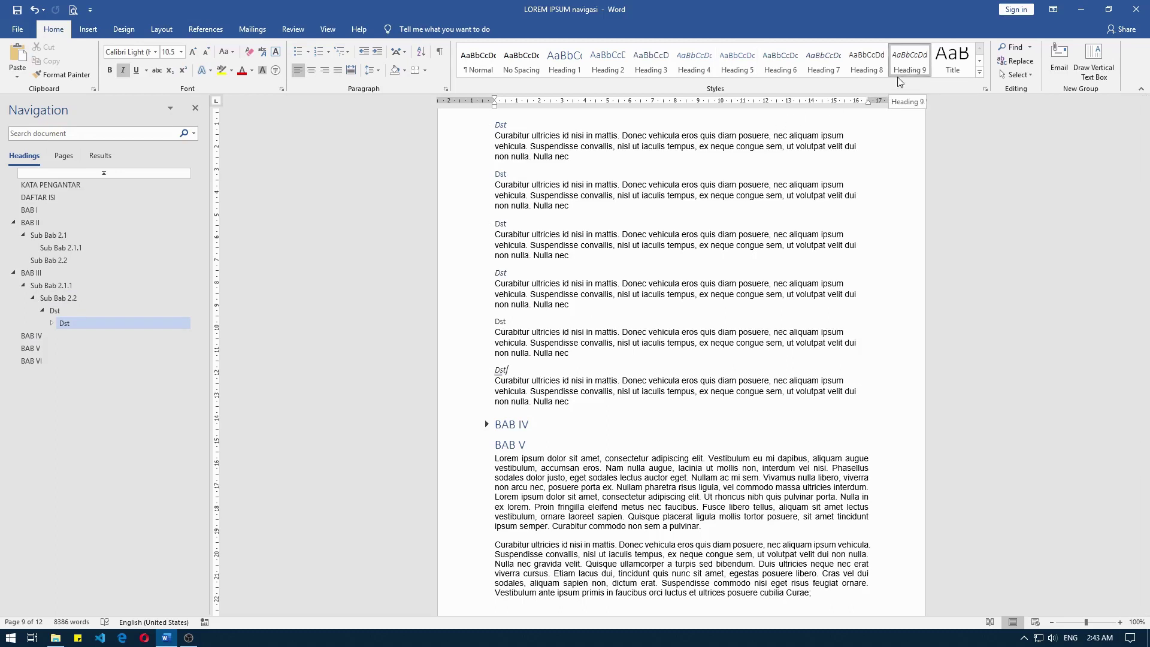
click(518, 321)
click(527, 283)
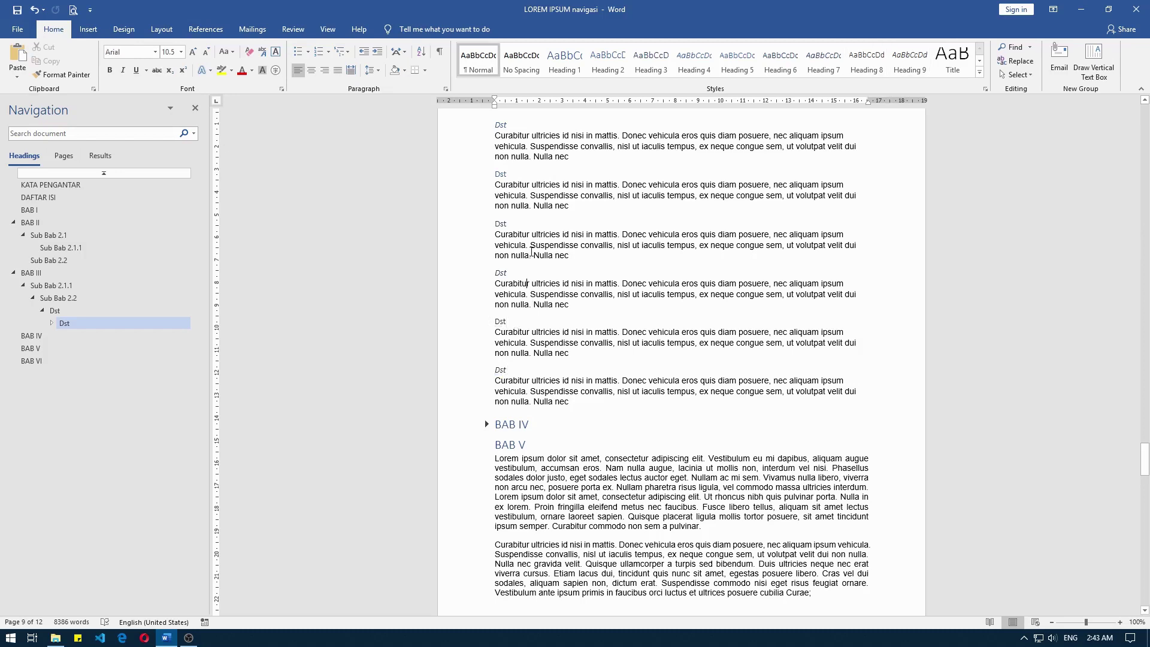
click(512, 368)
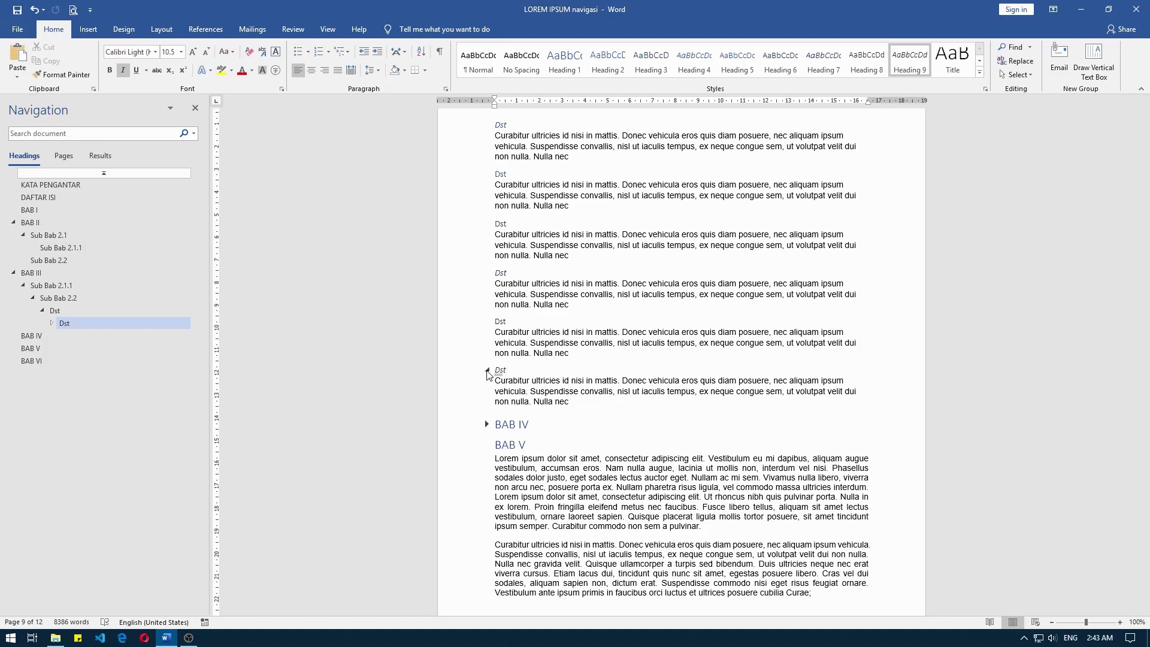
click(487, 371)
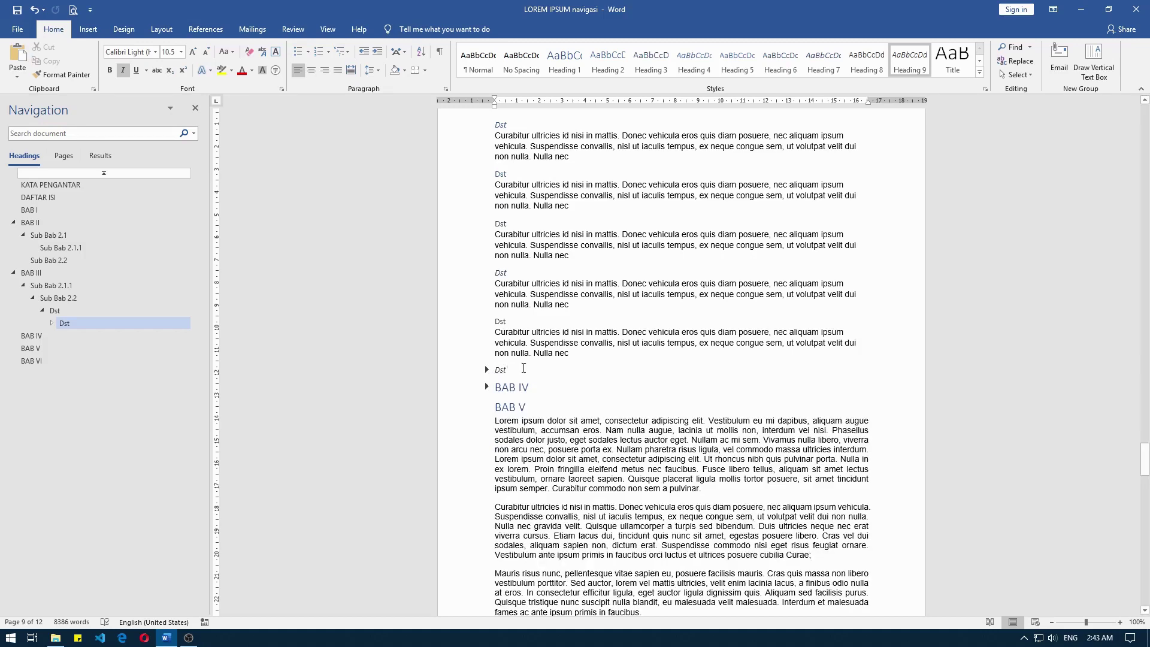
click(488, 323)
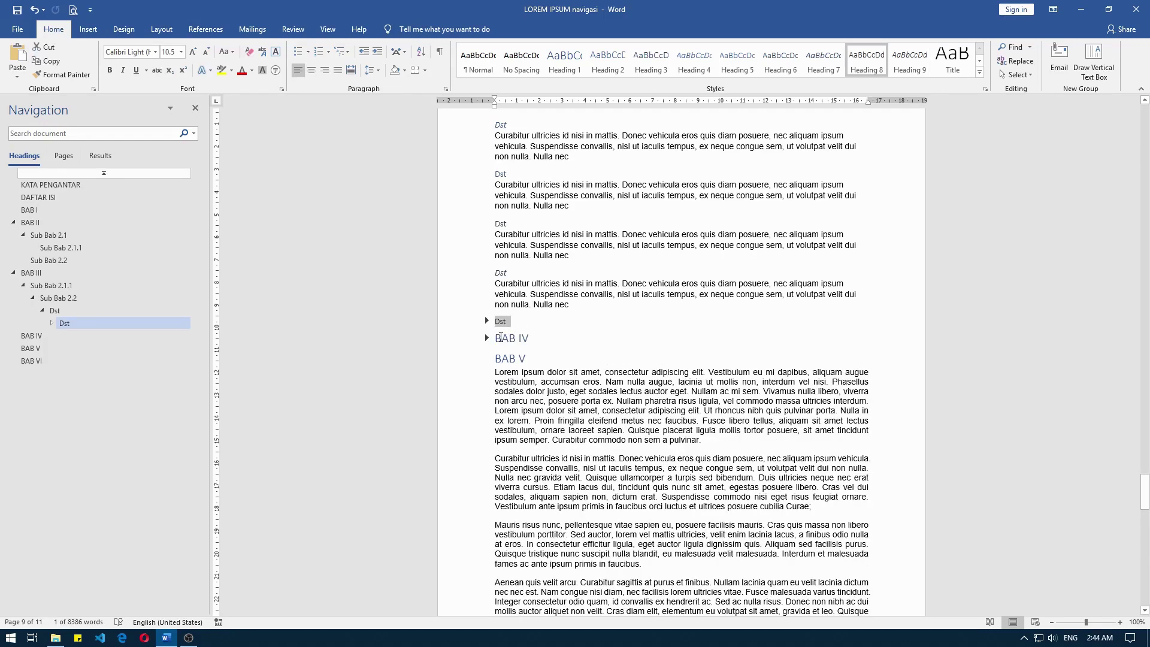
scroll(510, 316, up, 5)
scroll(510, 316, up, 1)
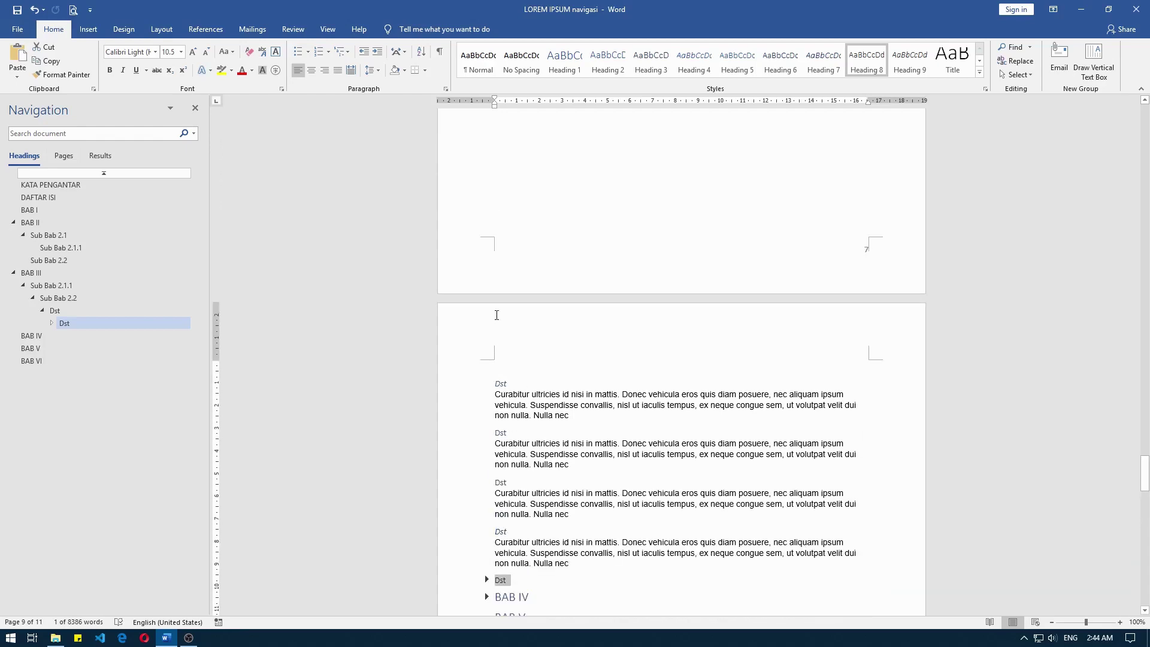
- Collapse Sub Bab 2.2 to its heading and expand BAB IV's body text
click(63, 300)
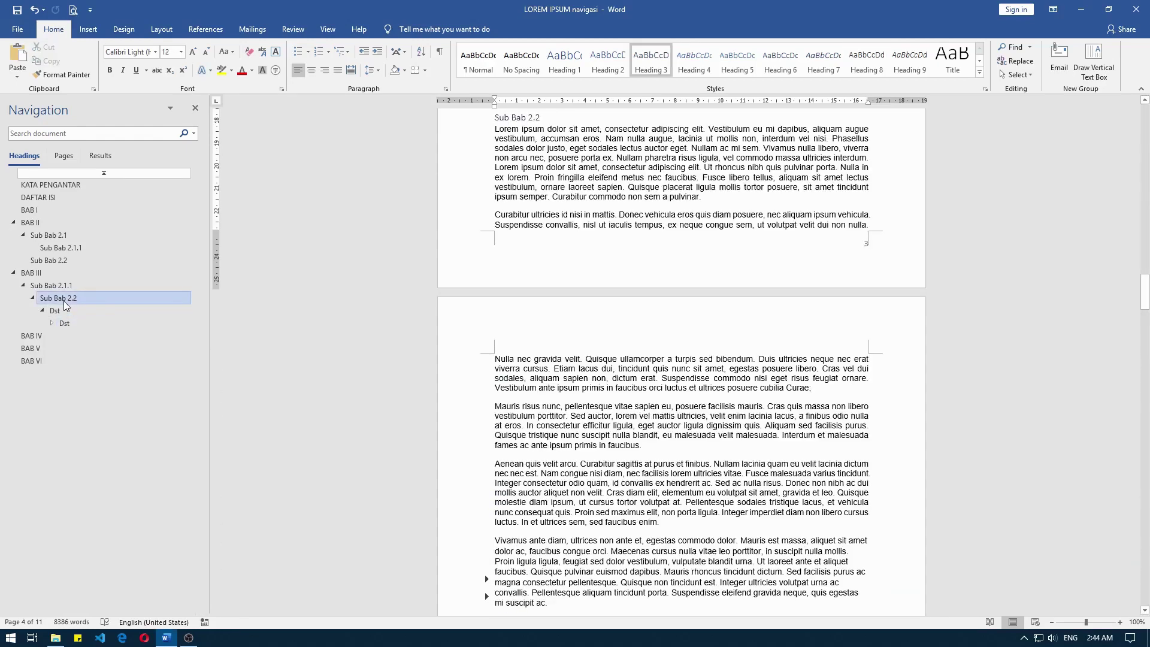
click(488, 118)
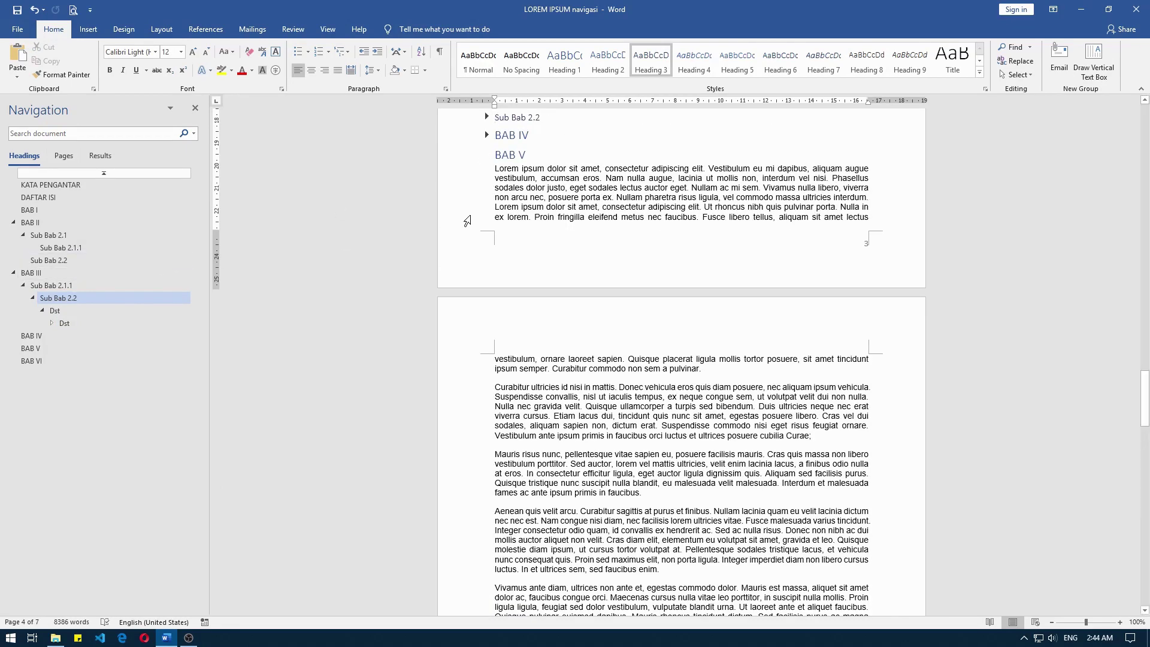
scroll(467, 221, up, 3)
click(487, 221)
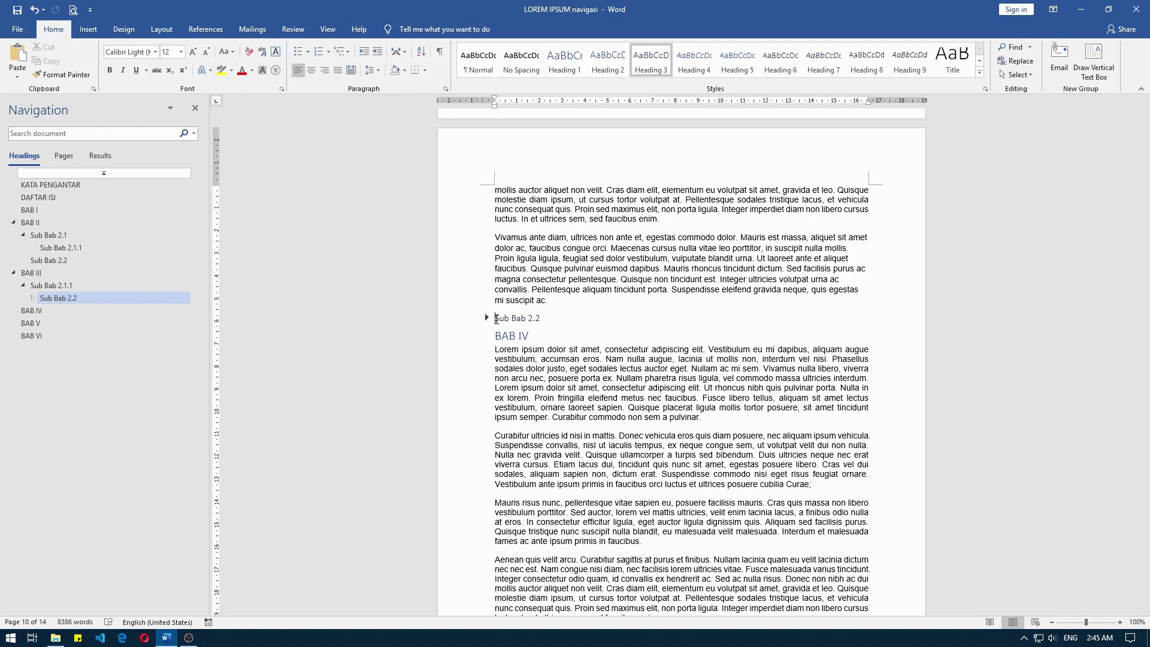
- Paste clipboard text into the BAB IV paragraph from its right-click menu
right_click(497, 319)
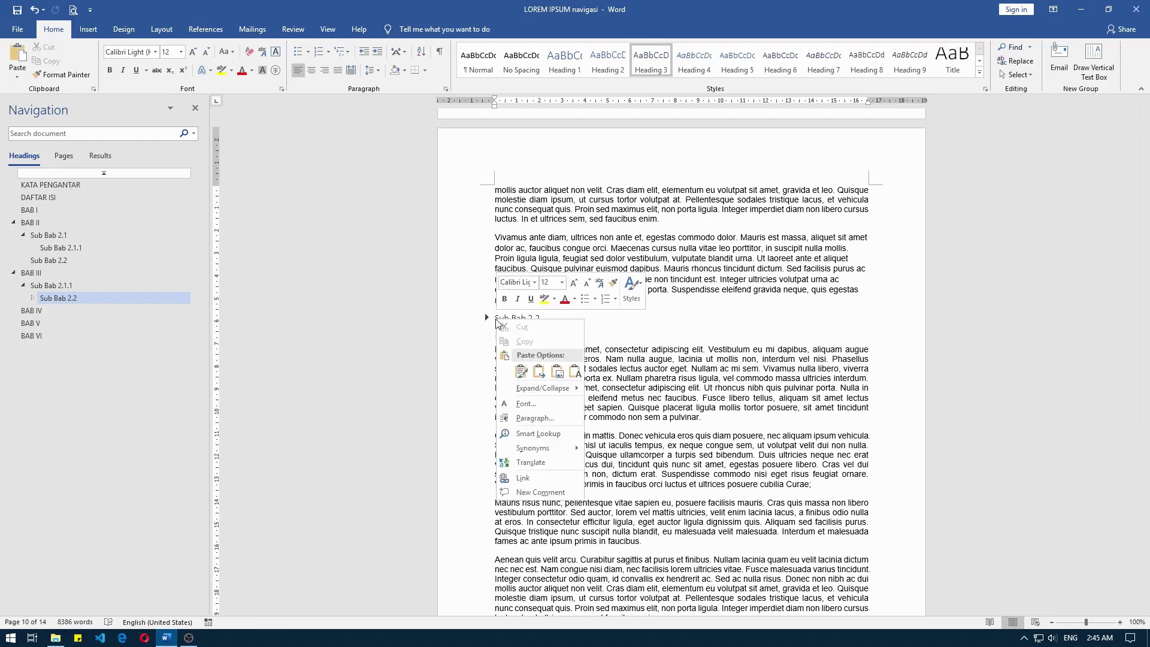
click(621, 384)
right_click(620, 382)
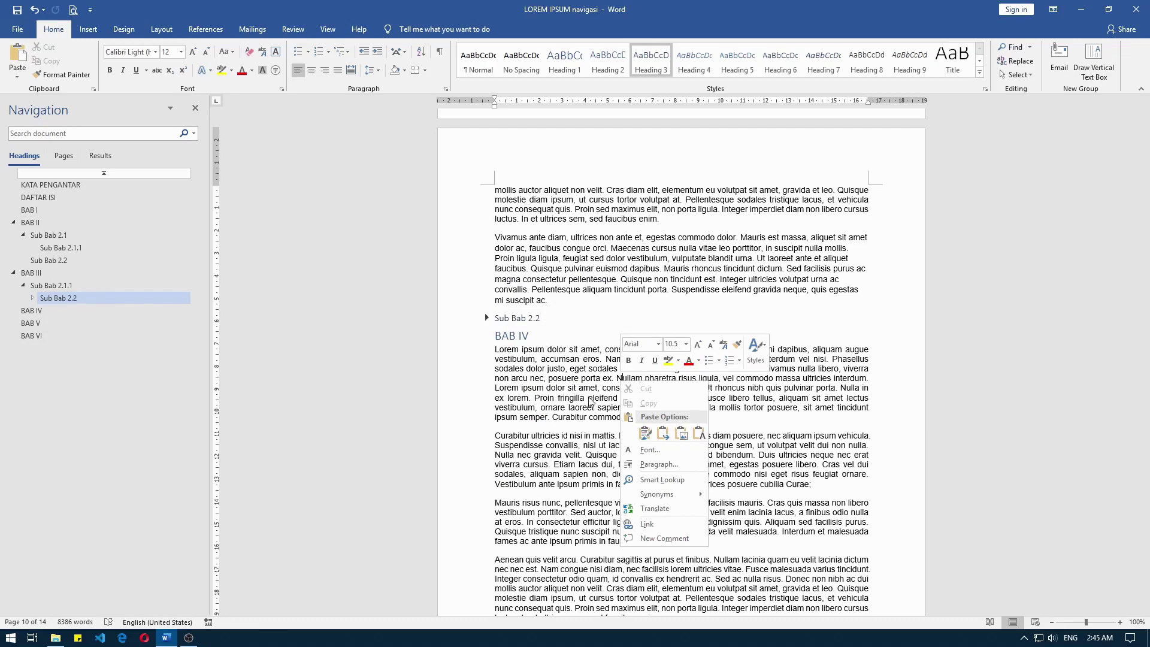
click(646, 425)
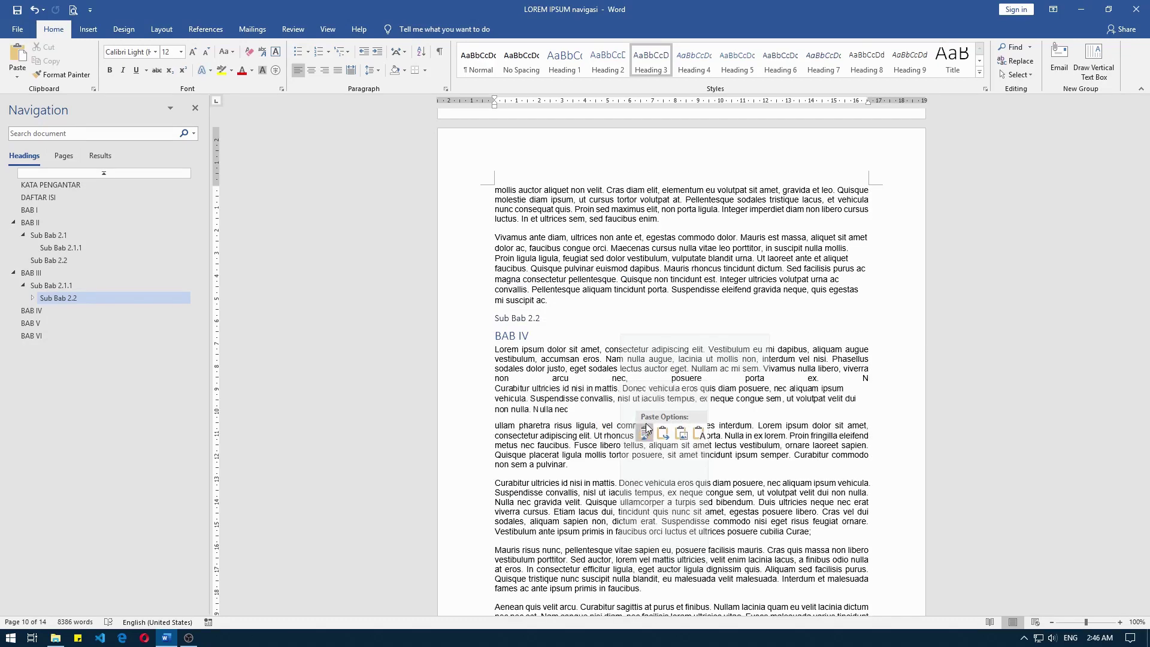
- Expand the Sub Bab 2.2 heading via Expand/Collapse > Expand Heading and review its Dst subsections
right_click(531, 322)
mouse_move(576, 386)
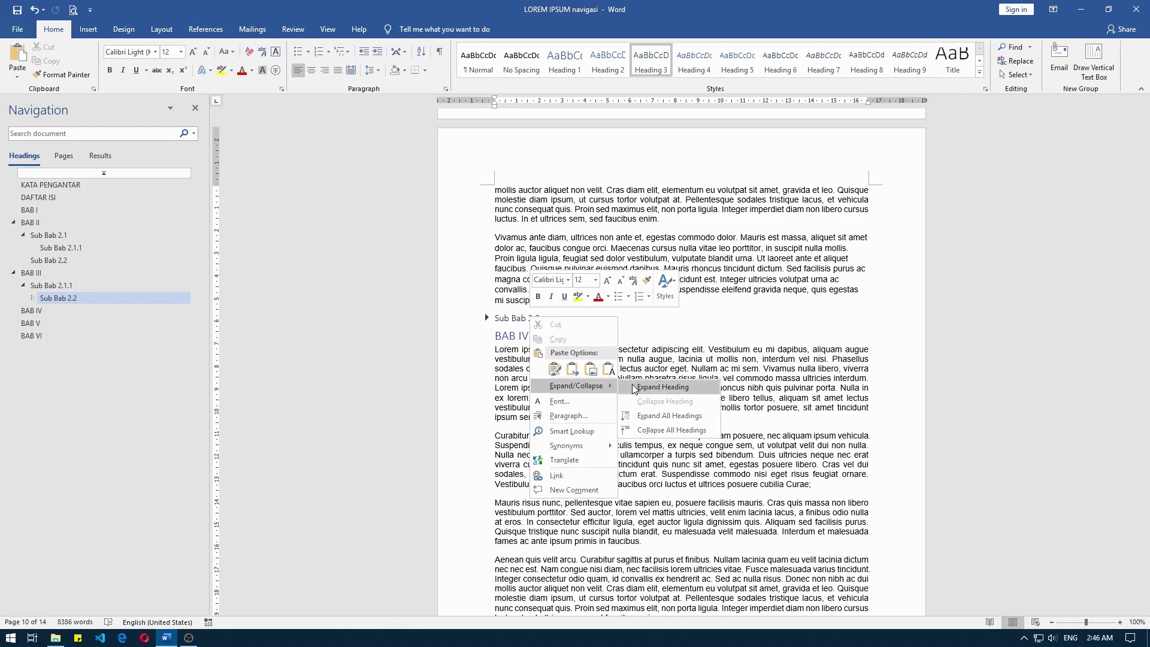
click(635, 389)
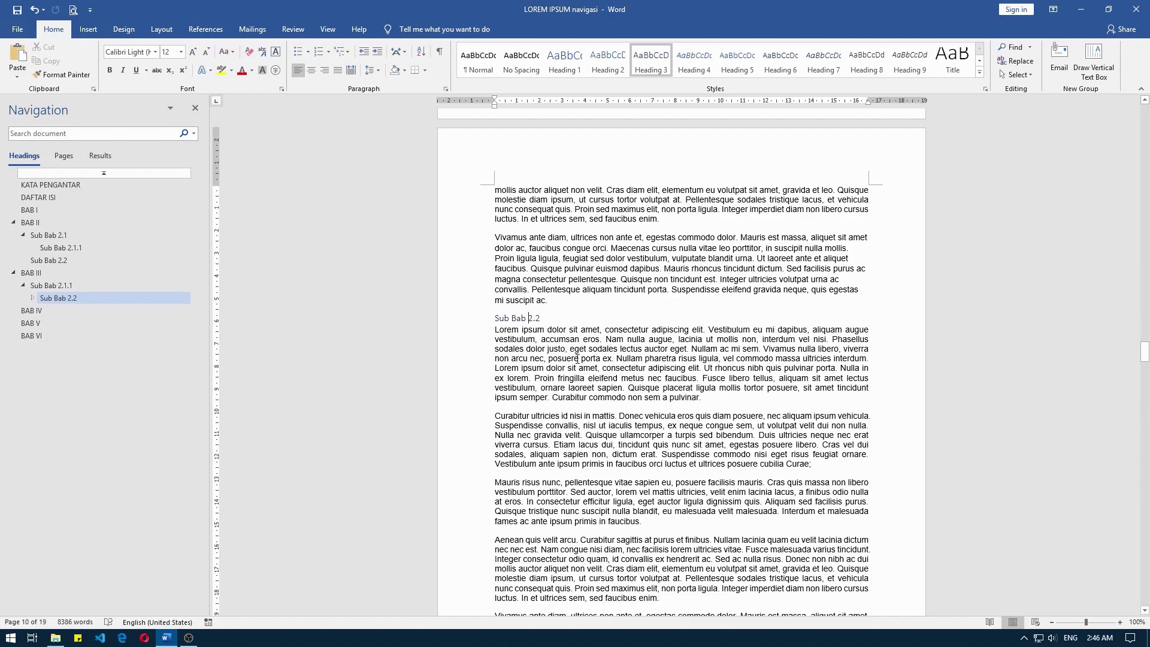
scroll(577, 359, down, 3)
scroll(577, 360, down, 3)
scroll(577, 359, down, 3)
scroll(578, 361, down, 2)
scroll(579, 363, down, 5)
scroll(580, 364, down, 10)
scroll(580, 364, down, 9)
scroll(581, 366, down, 7)
scroll(581, 365, down, 8)
scroll(582, 365, down, 8)
scroll(583, 366, down, 11)
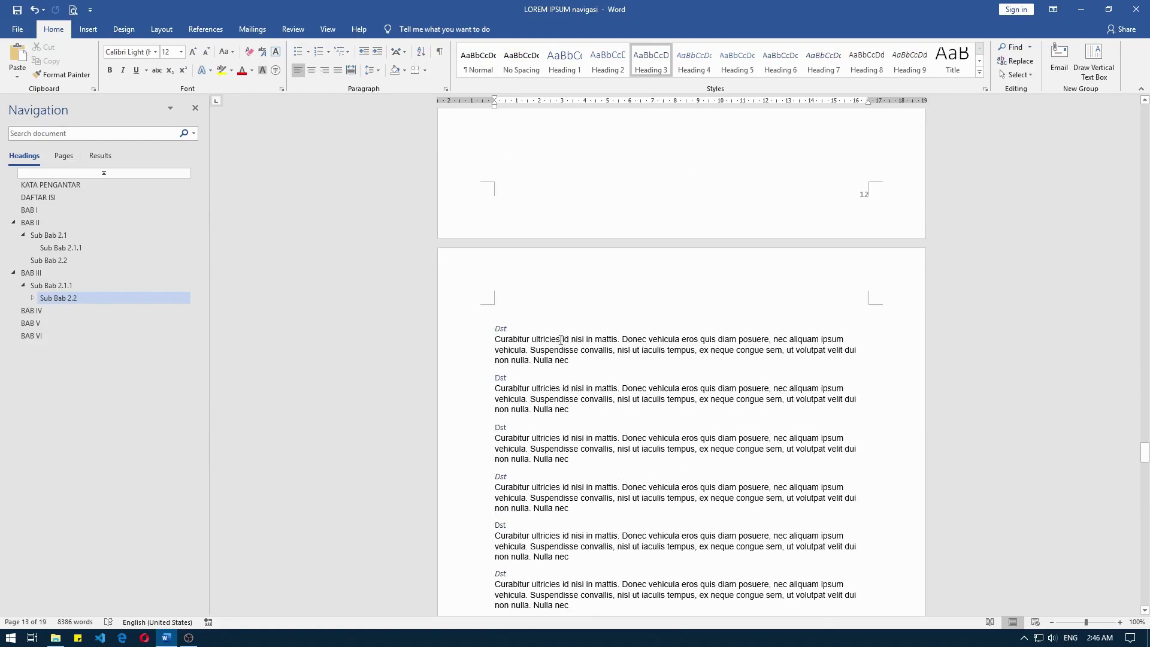
scroll(539, 336, down, 8)
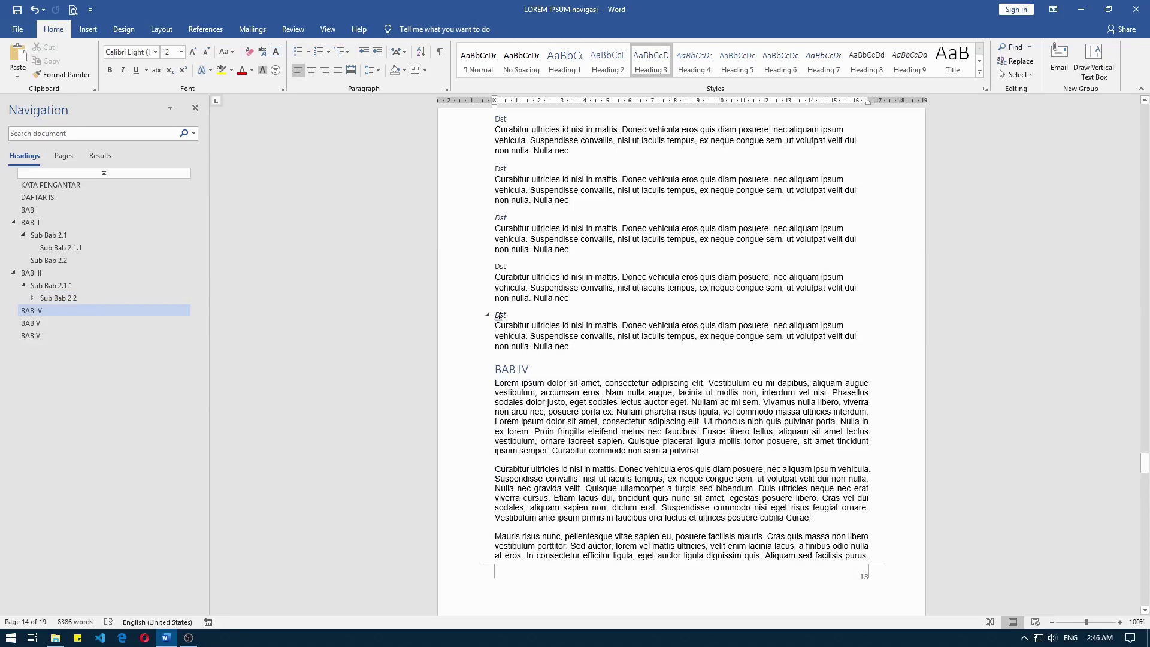
- Collapse all headings so only KATA PENGANTAR through BAB VI remain, then place the cursor at BAB I
right_click(501, 313)
mouse_move(546, 383)
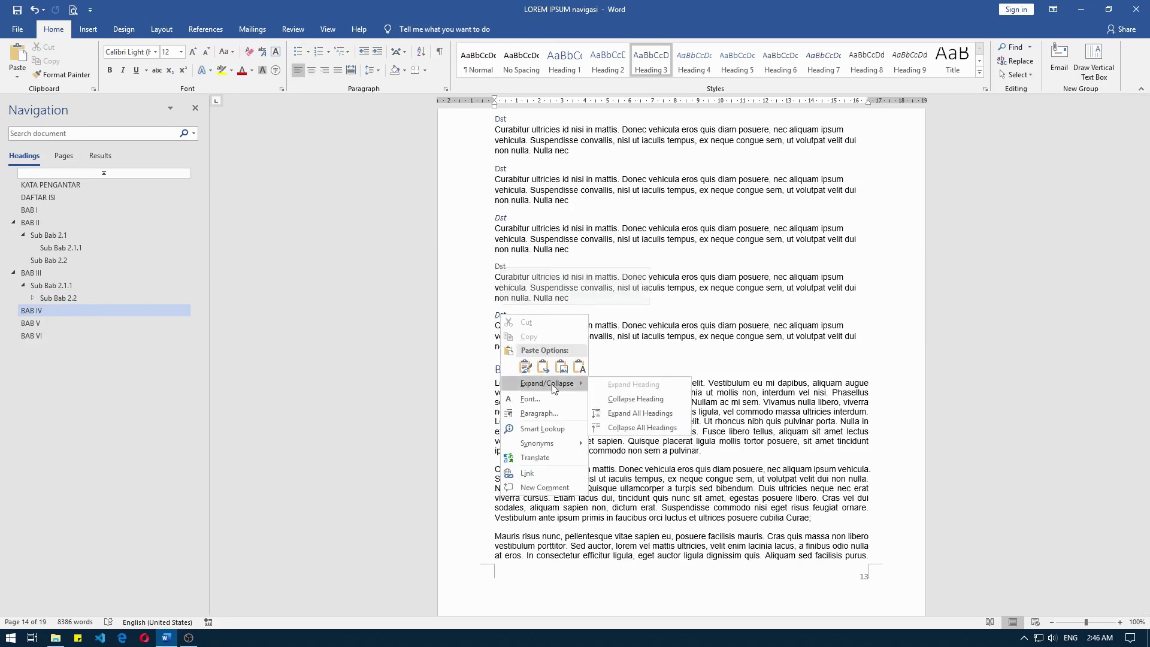
click(641, 429)
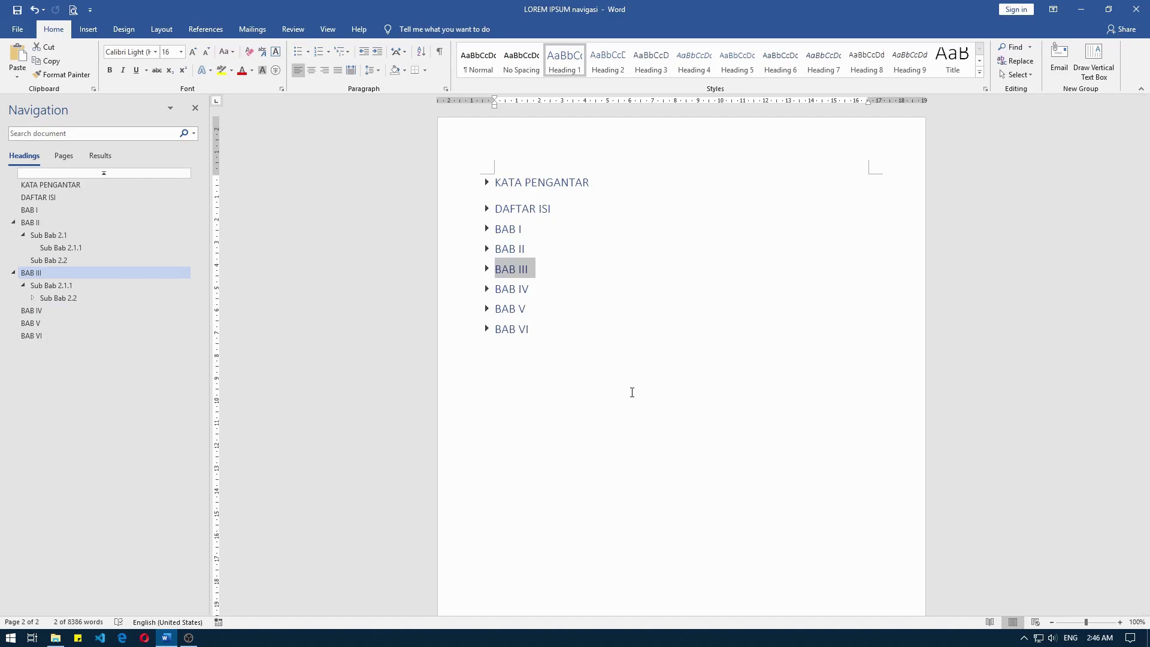
click(574, 277)
click(551, 245)
click(543, 209)
click(558, 184)
click(585, 219)
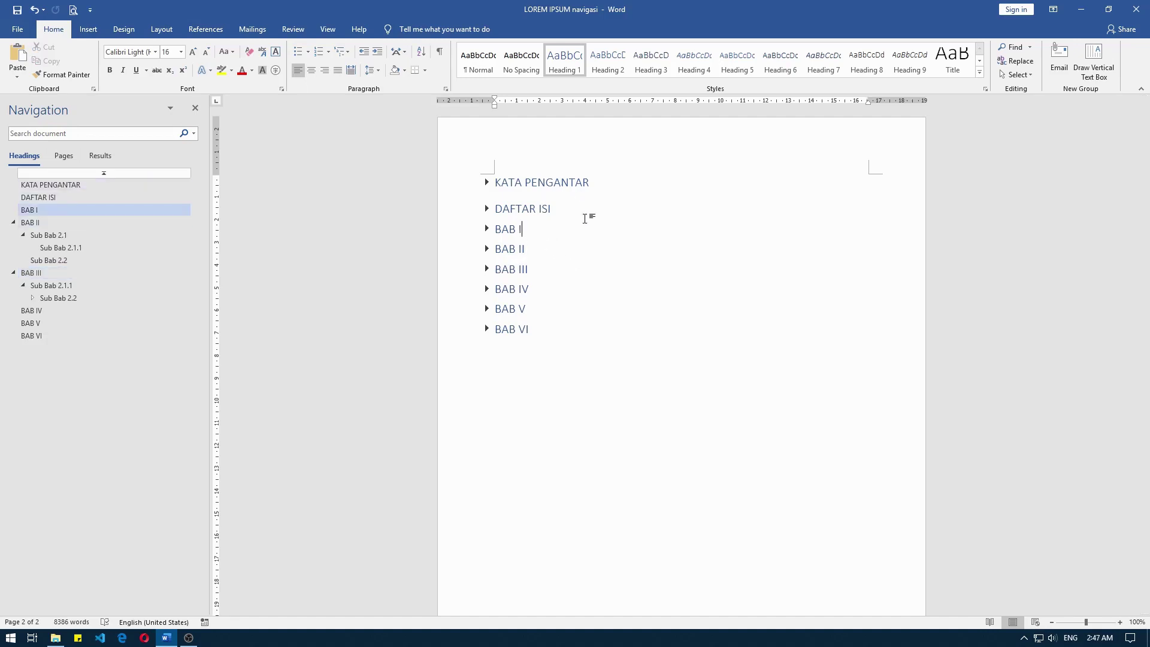
right_click(563, 231)
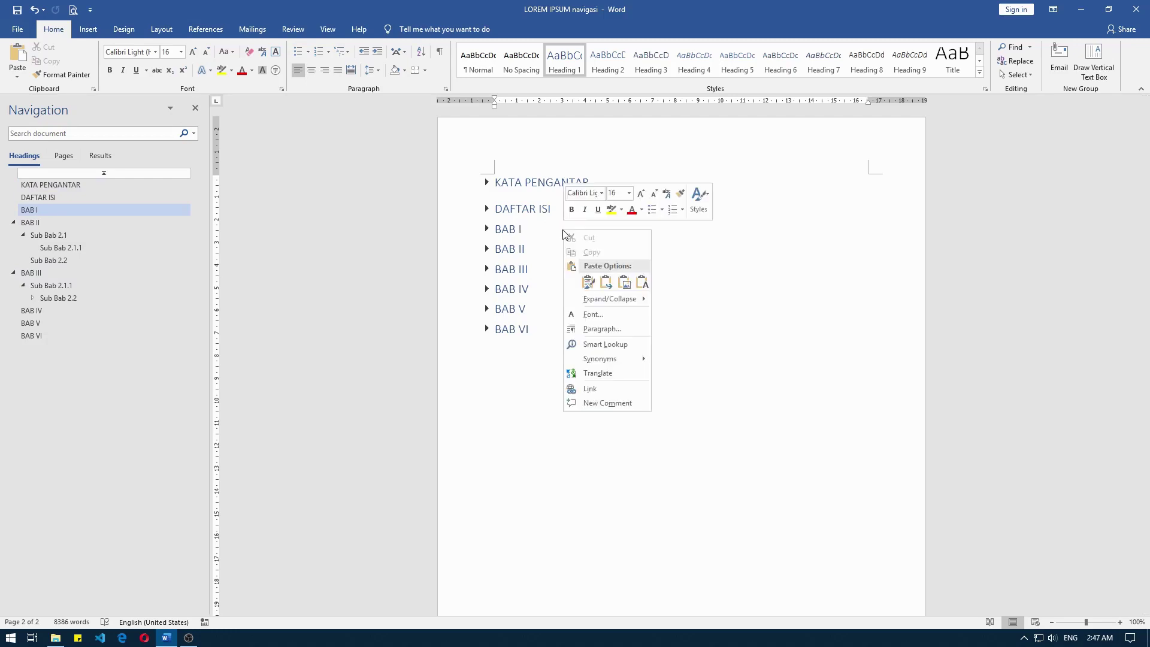
mouse_move(610, 299)
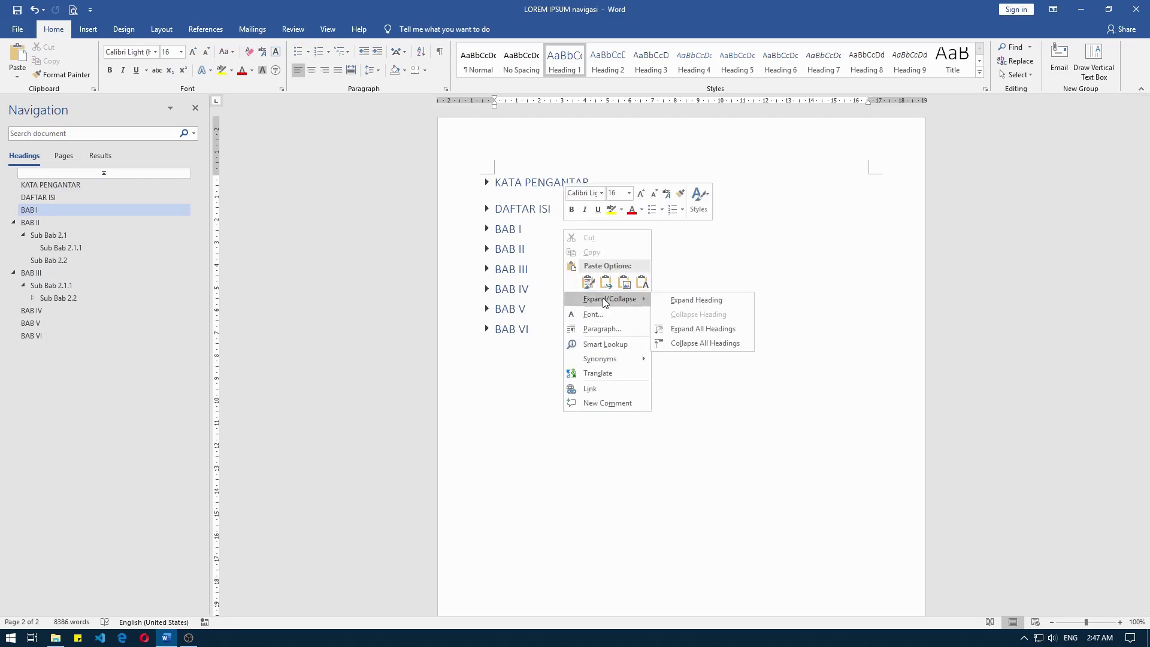
- Expand All Headings to restore the body text and nested Dst levels, then scroll down to review
click(689, 329)
scroll(744, 352, down, 10)
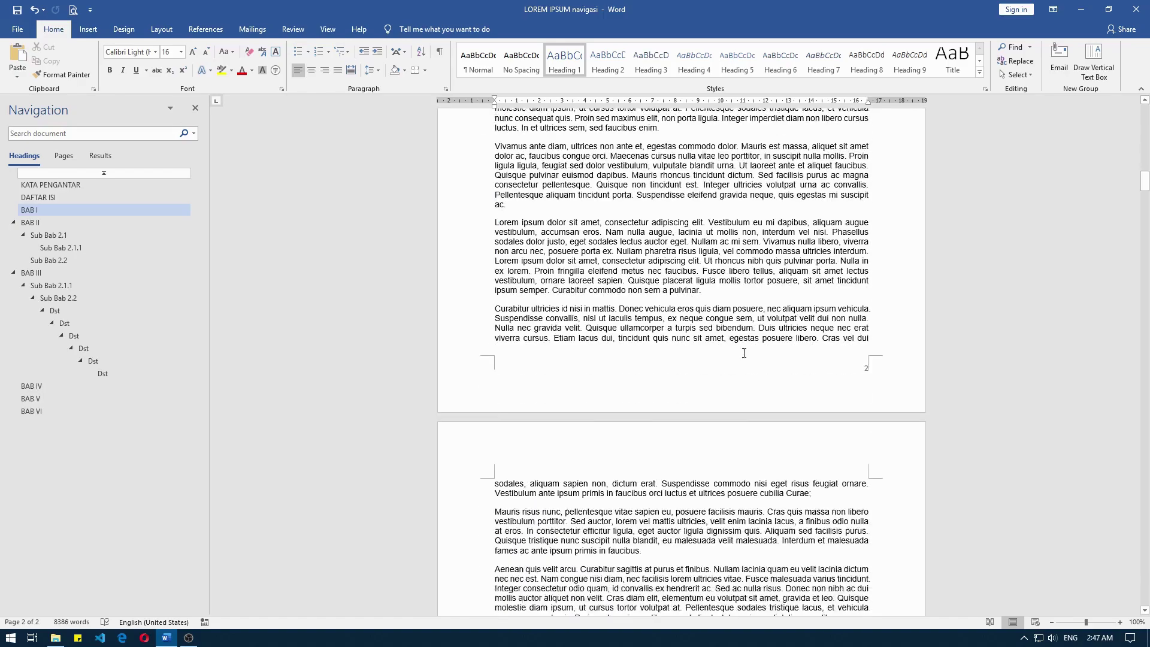